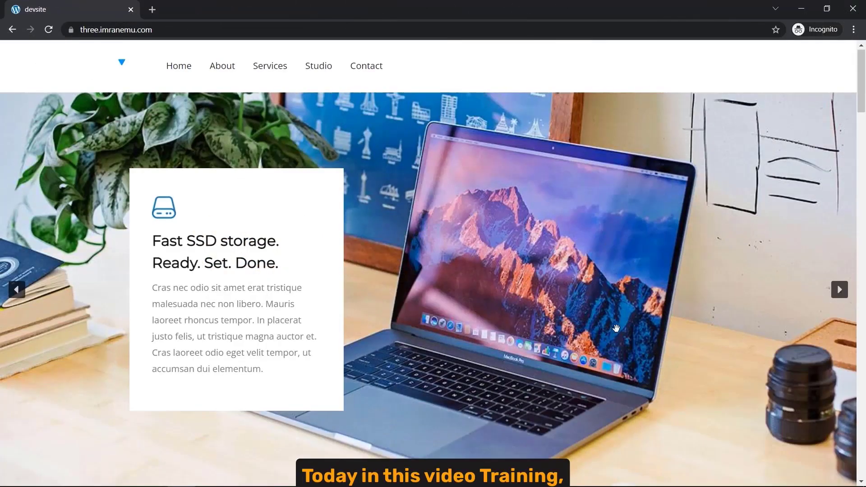
Step: Advance the homepage slider twice with its right arrow to view other slides
click(840, 291)
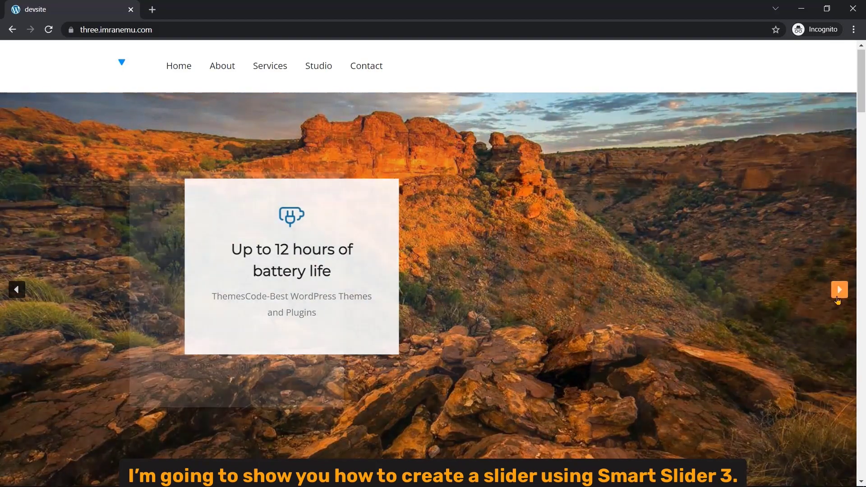
click(838, 290)
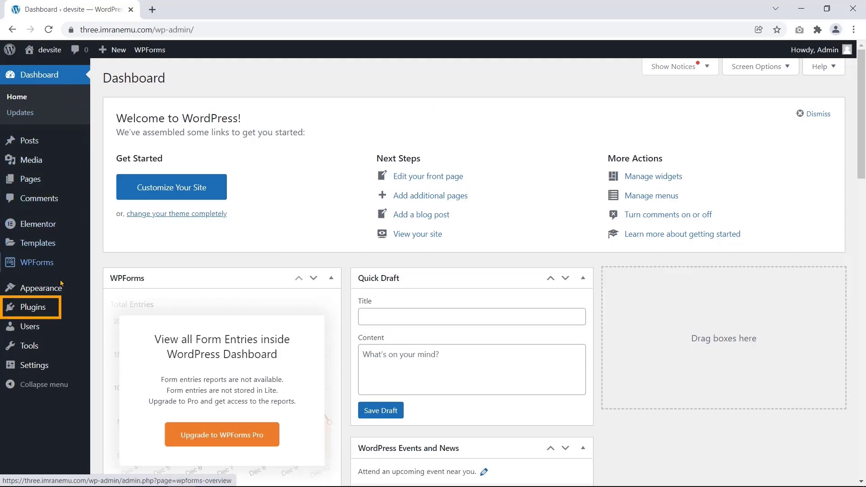
Step: Search the plugin directory for 'Smart Slider 3', then install and activate it
mouse_move(55, 311)
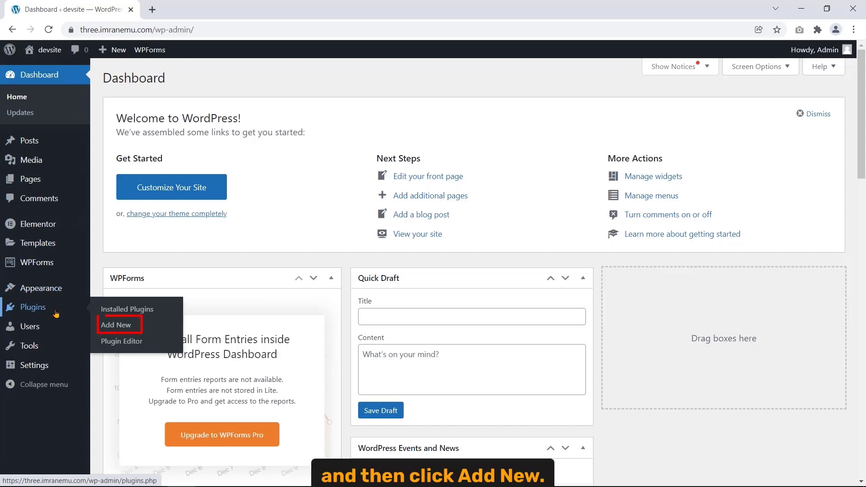
click(112, 326)
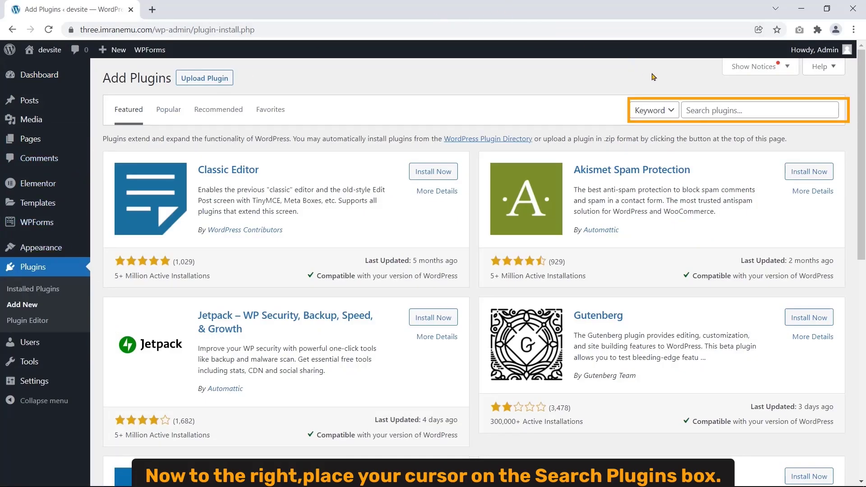
click(712, 111)
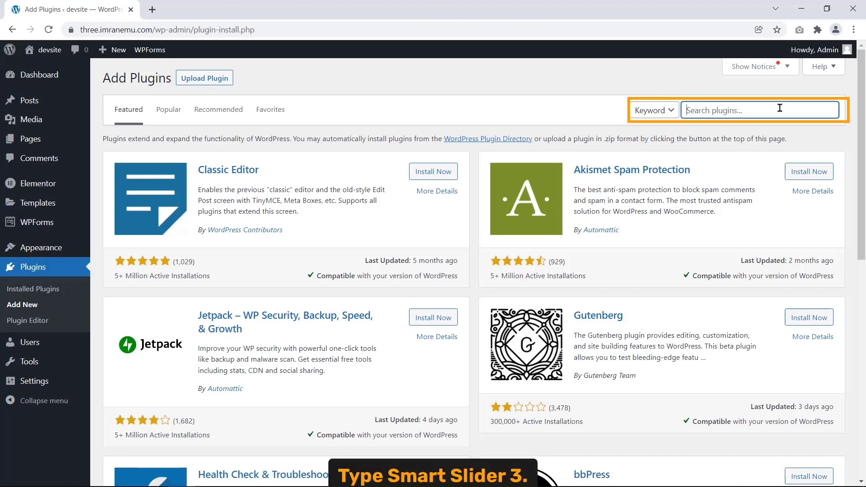
text(Smart Slider 3)
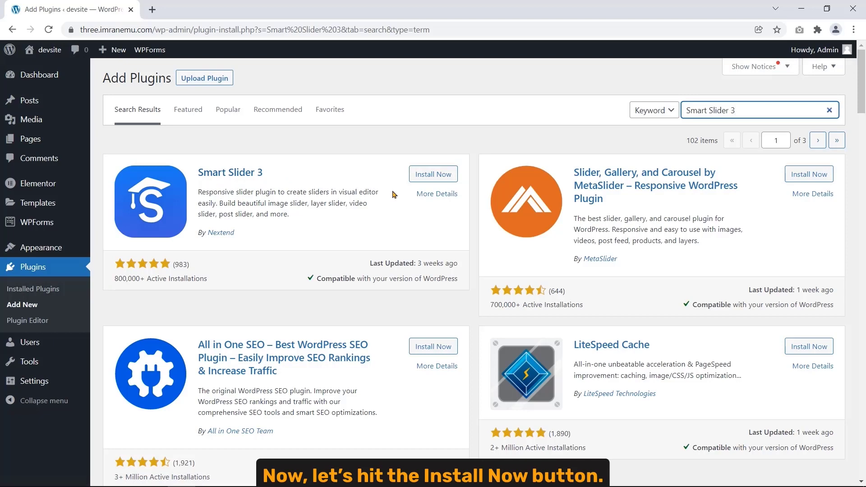
click(413, 176)
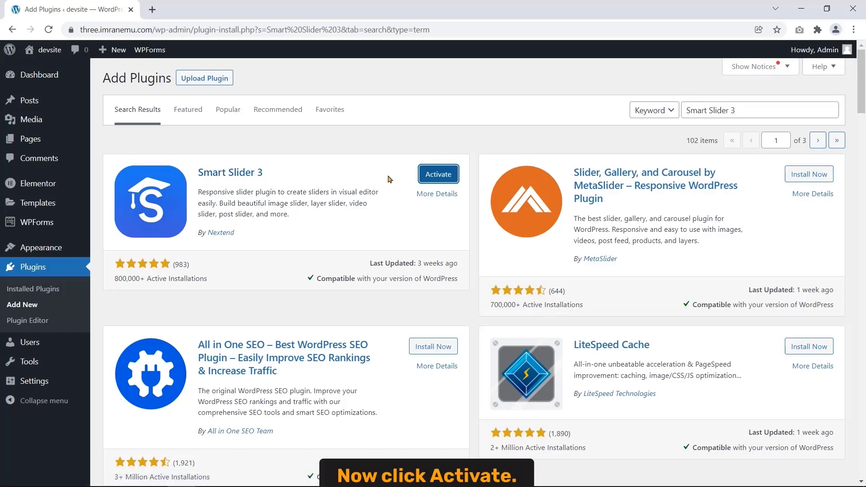
click(423, 179)
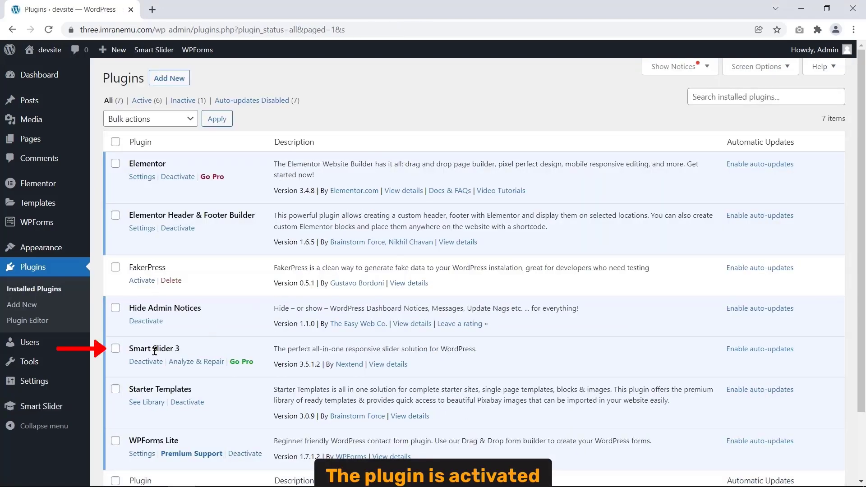
Step: Highlight Smart Slider 3 in the Plugins list, then open its Smart Slider Dashboard welcome page
drag(129, 347, 178, 355)
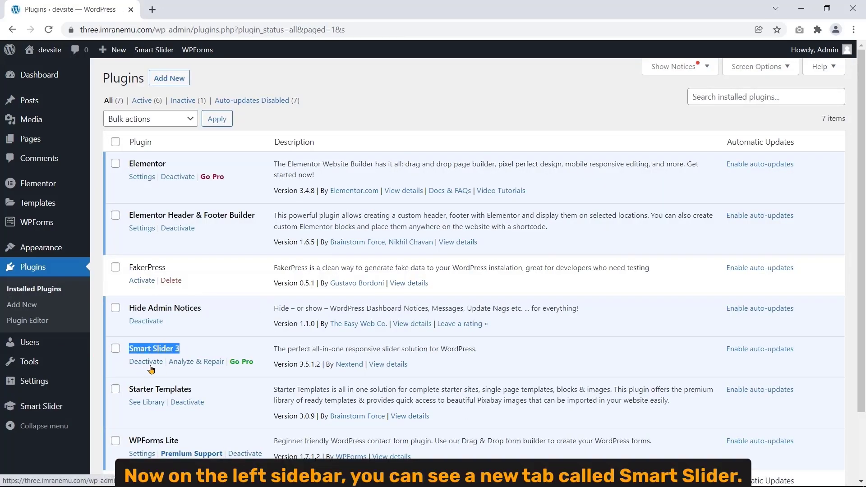
mouse_move(61, 412)
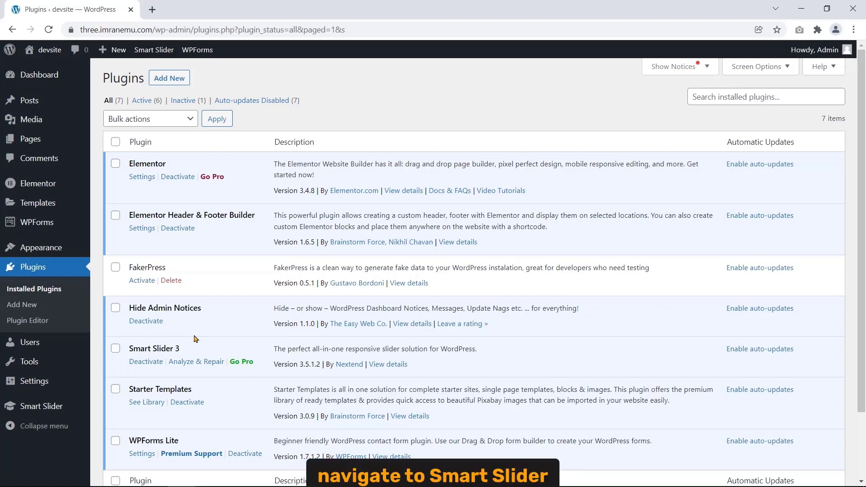
mouse_move(53, 407)
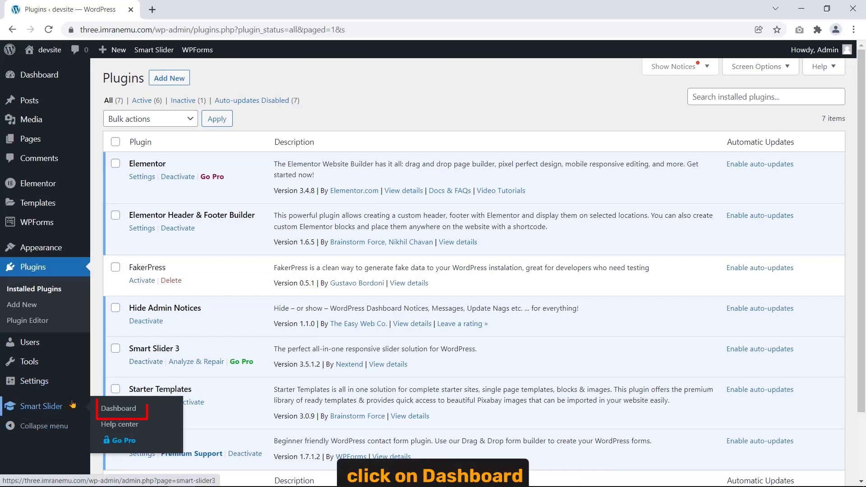
click(141, 408)
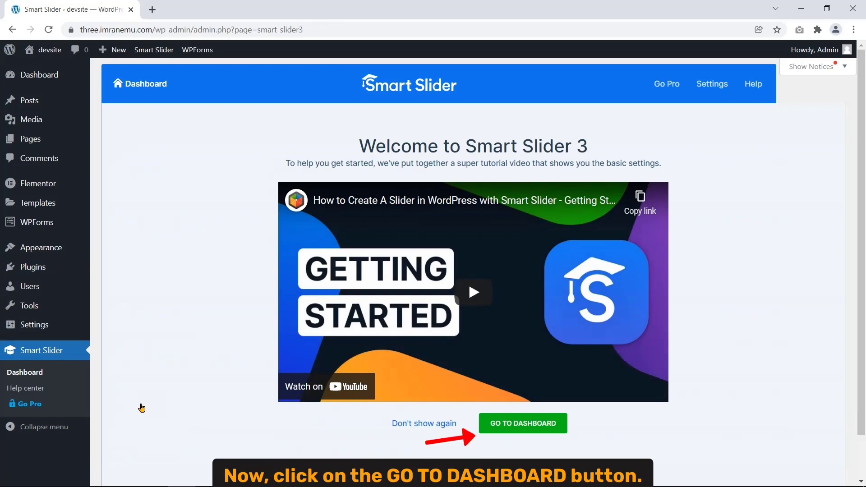
Step: Go to the Smart Slider projects dashboard and start a new project from a template
click(501, 430)
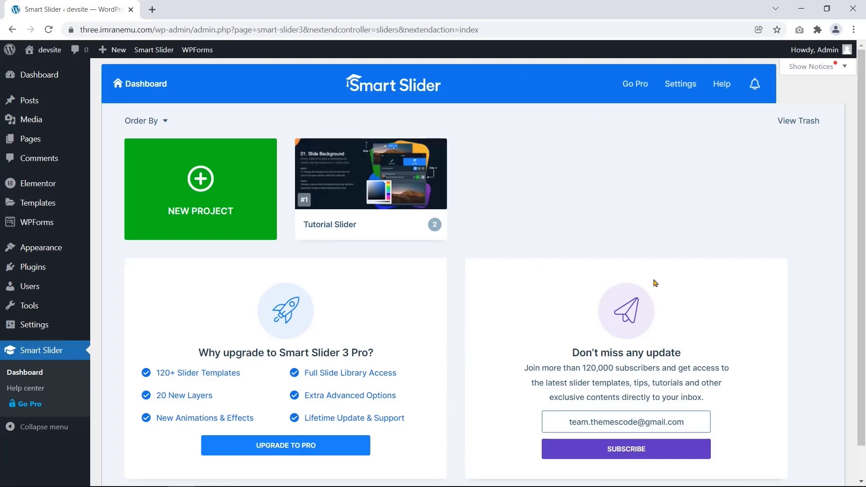
scroll(843, 271, down, 1)
scroll(843, 271, up, 1)
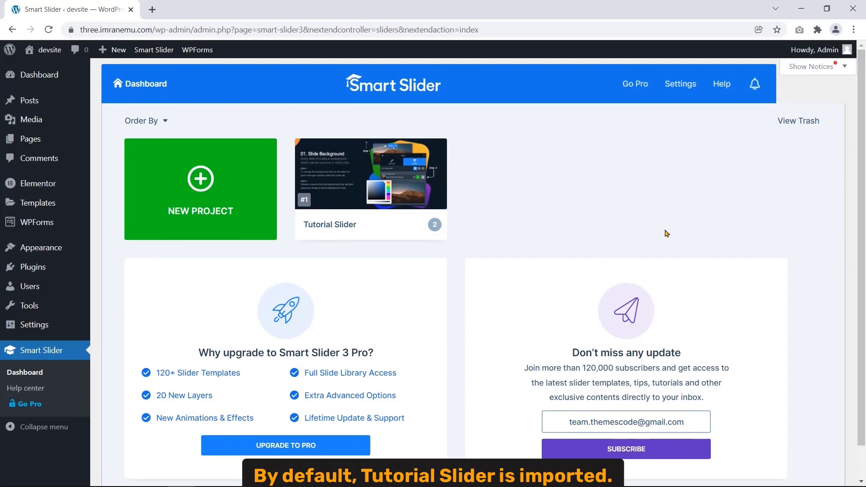
mouse_move(385, 189)
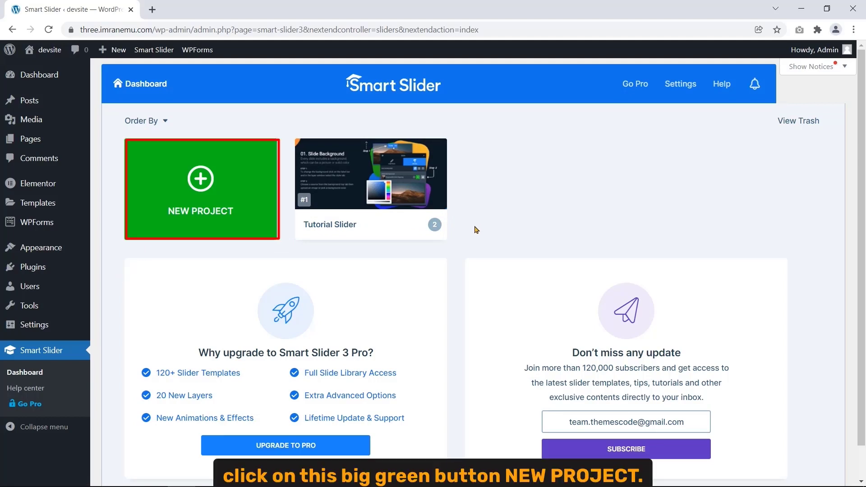
click(206, 185)
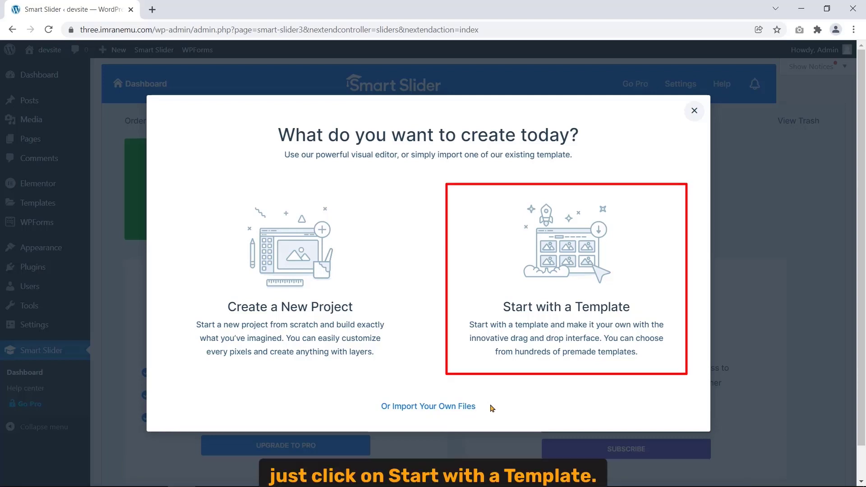
click(552, 311)
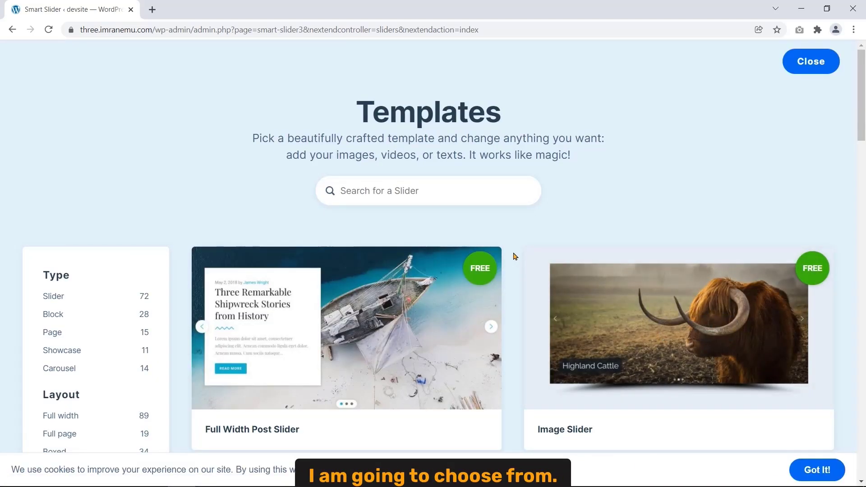
Step: Scroll through the free template gallery to locate the Feature Slider template
scroll(515, 256, down, 5)
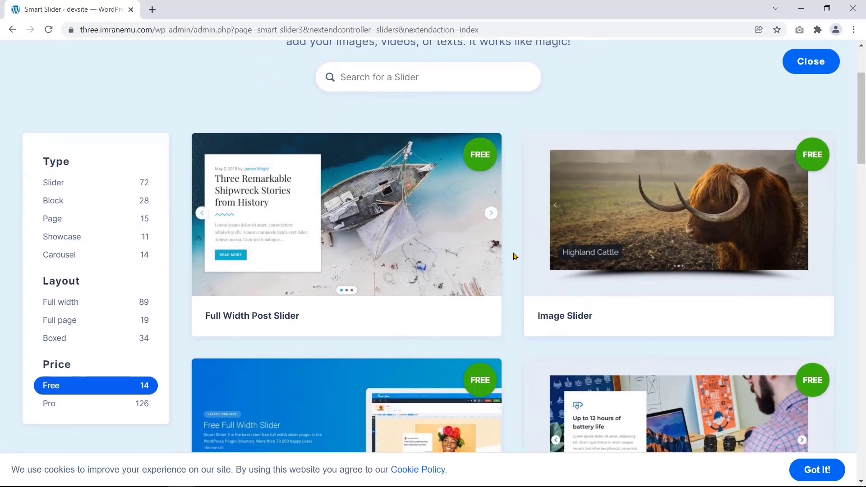
scroll(515, 256, down, 3)
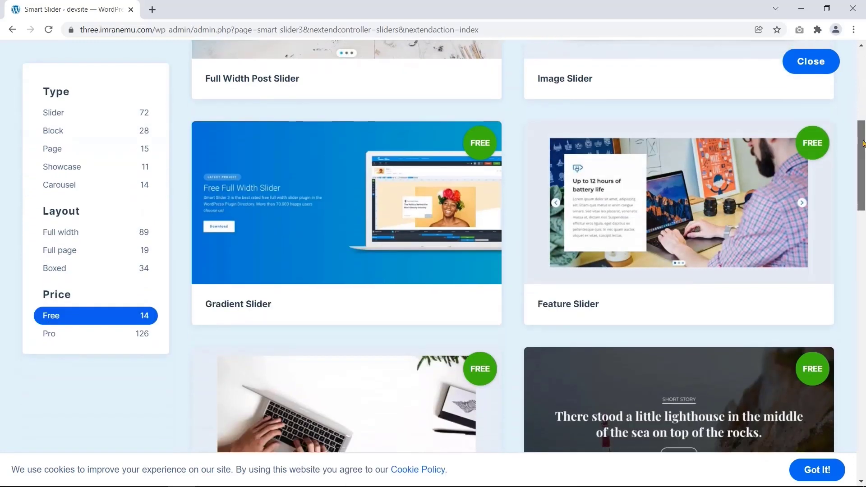
drag(858, 130, 864, 81)
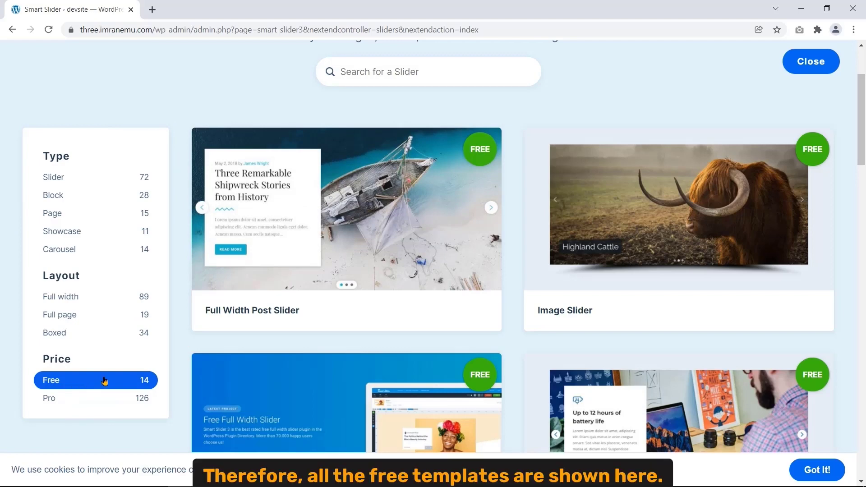
scroll(174, 340, down, 6)
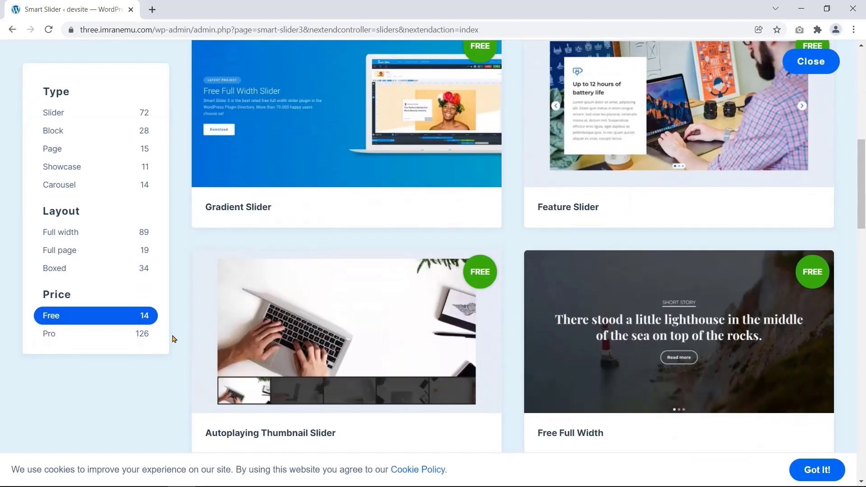
scroll(176, 336, up, 7)
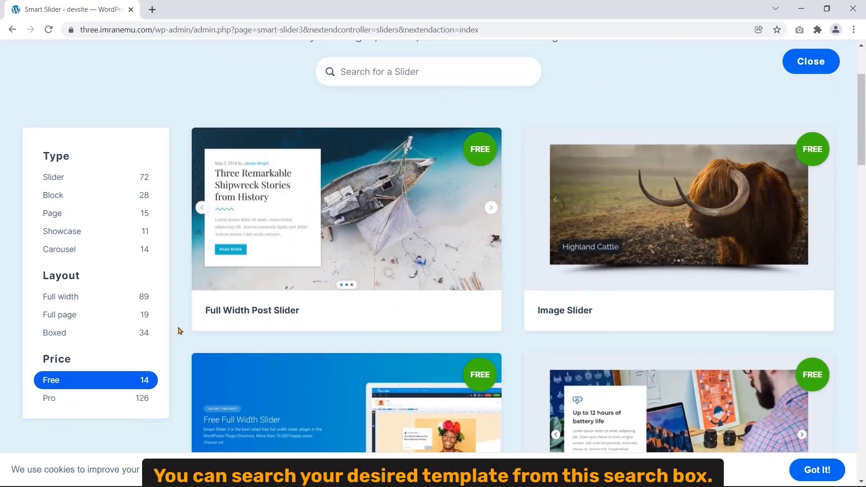
scroll(179, 331, up, 3)
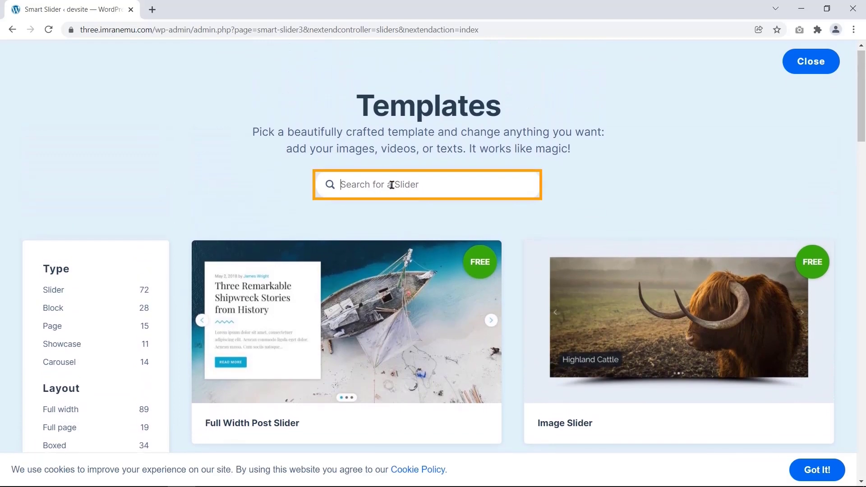
scroll(518, 210, down, 1)
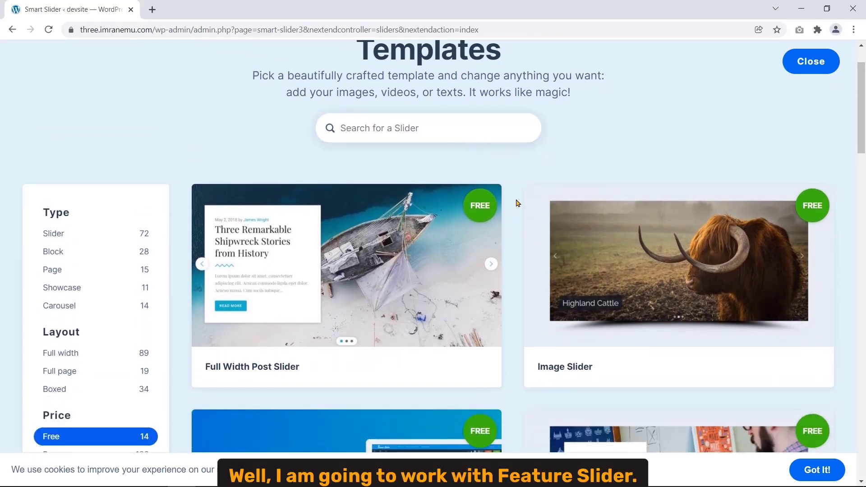
scroll(511, 205, down, 6)
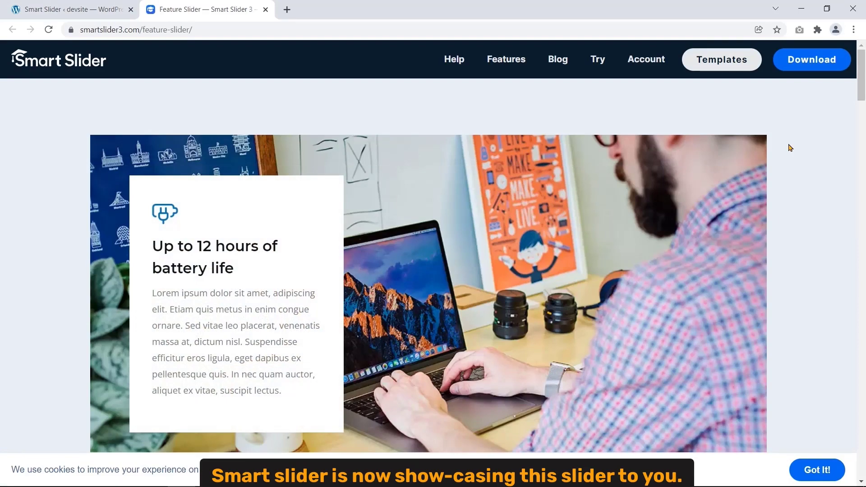
Step: Step through the Feature Slider demo's slides using its arrows and dots
scroll(790, 148, down, 5)
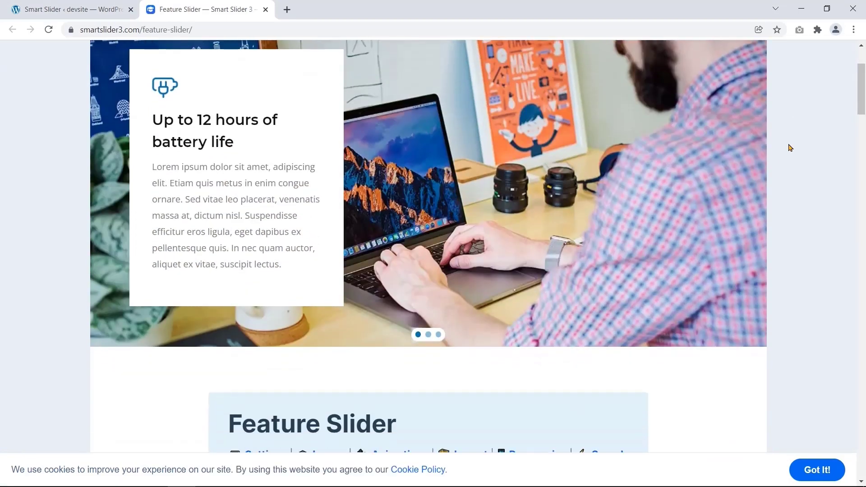
scroll(789, 148, up, 5)
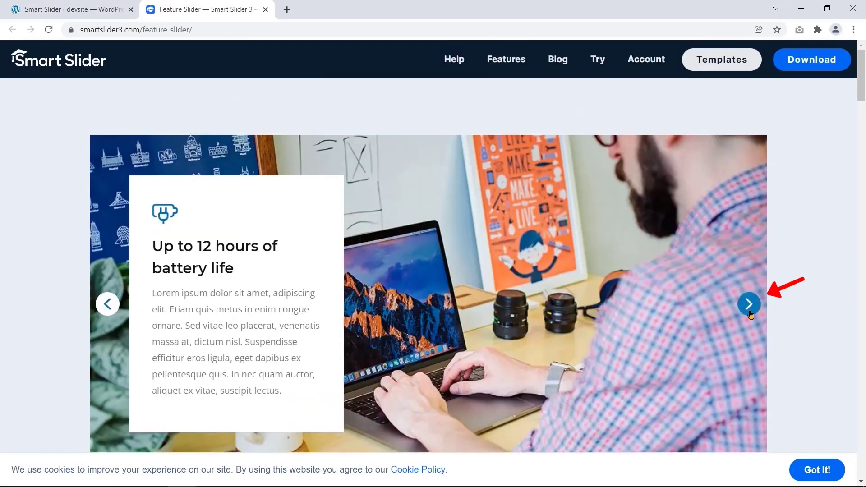
click(749, 304)
click(749, 304)
scroll(746, 269, down, 2)
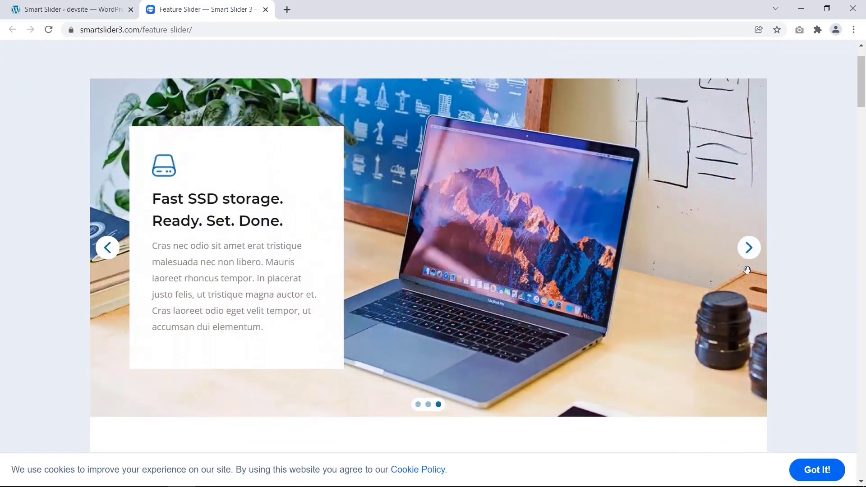
click(427, 404)
click(418, 404)
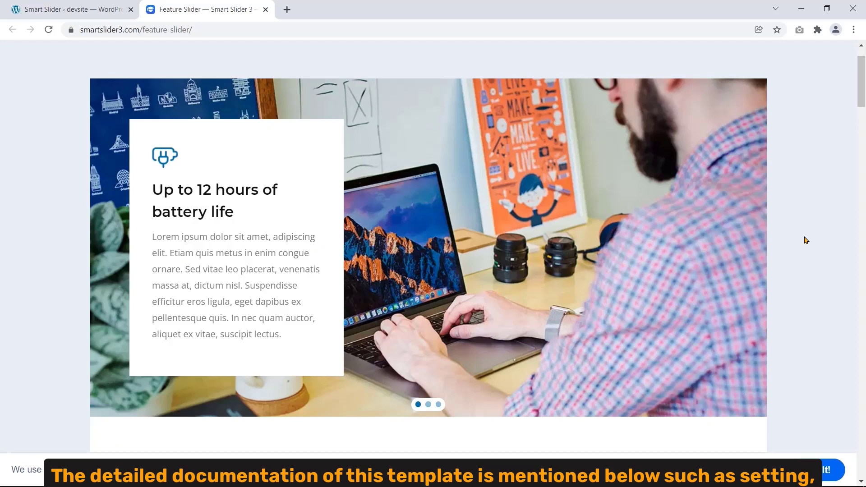
Step: Scroll the demo page, highlight the Layers heading, then close the demo tab
scroll(807, 240, down, 9)
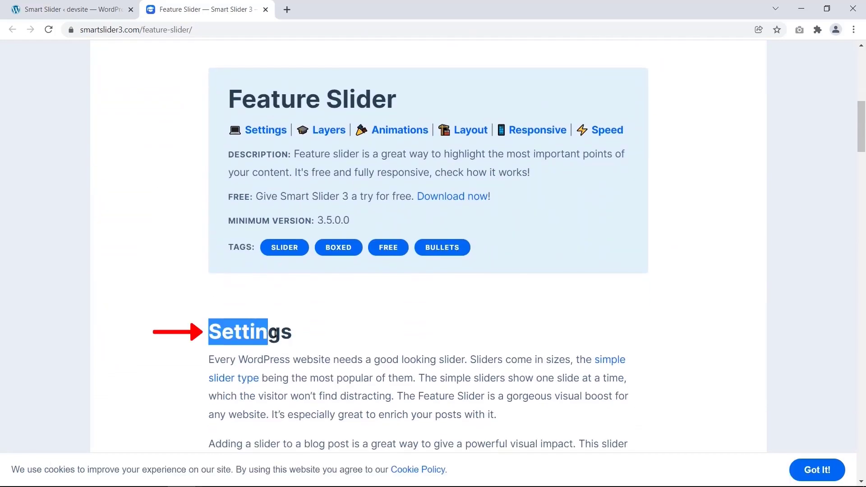
scroll(149, 348, down, 10)
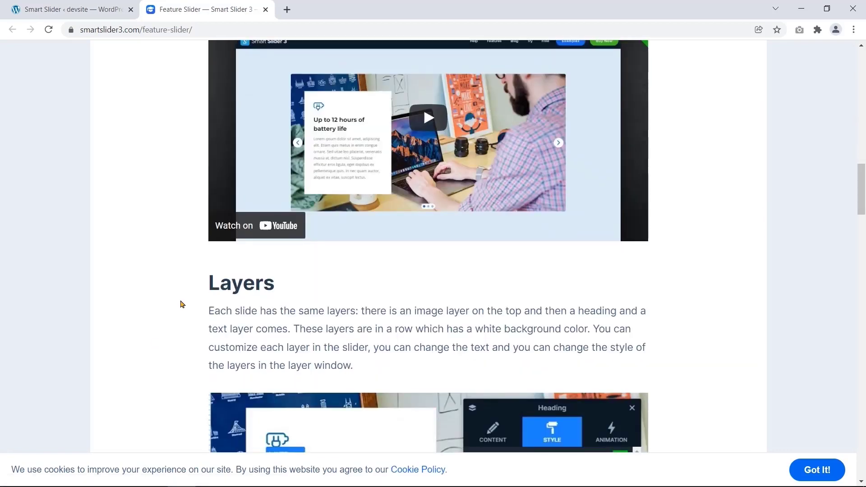
scroll(182, 304, up, 2)
scroll(135, 335, down, 1)
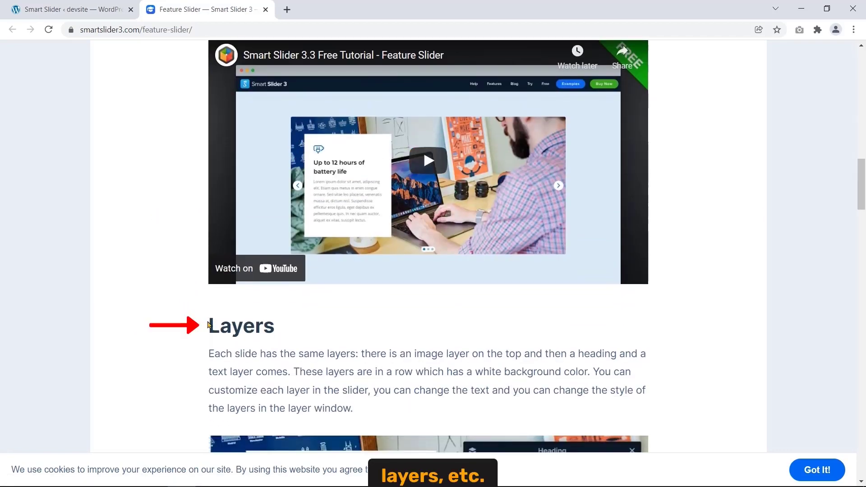
drag(208, 325, 286, 313)
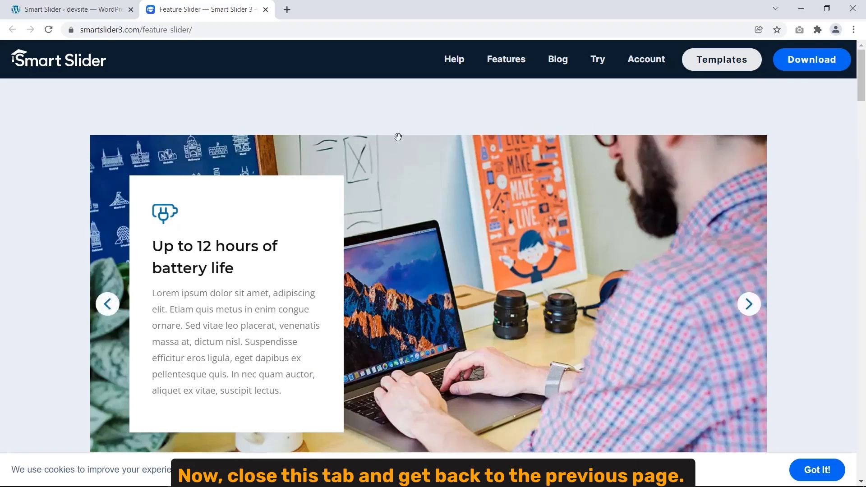
click(265, 10)
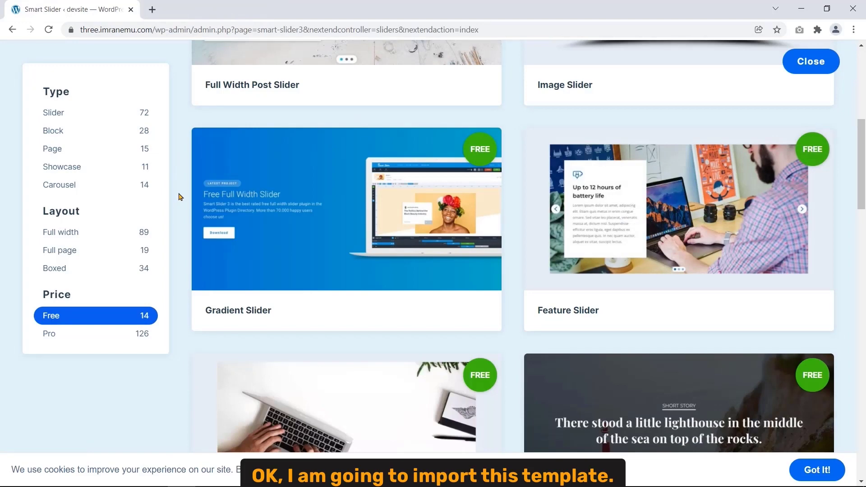
Step: Import the free Feature Slider template and open the new slider's preview
mouse_move(703, 221)
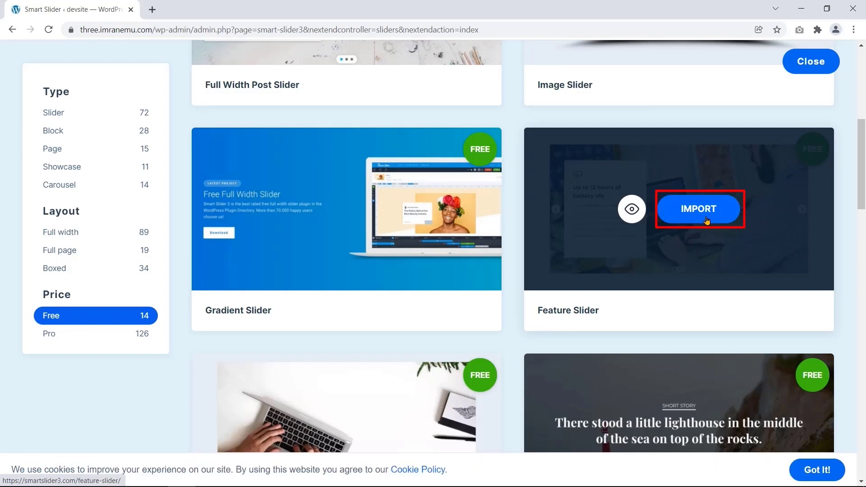
click(706, 221)
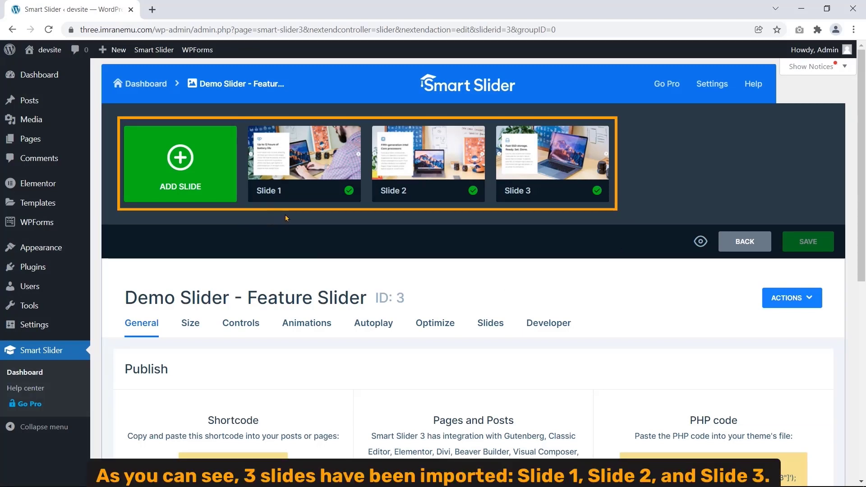
mouse_move(322, 178)
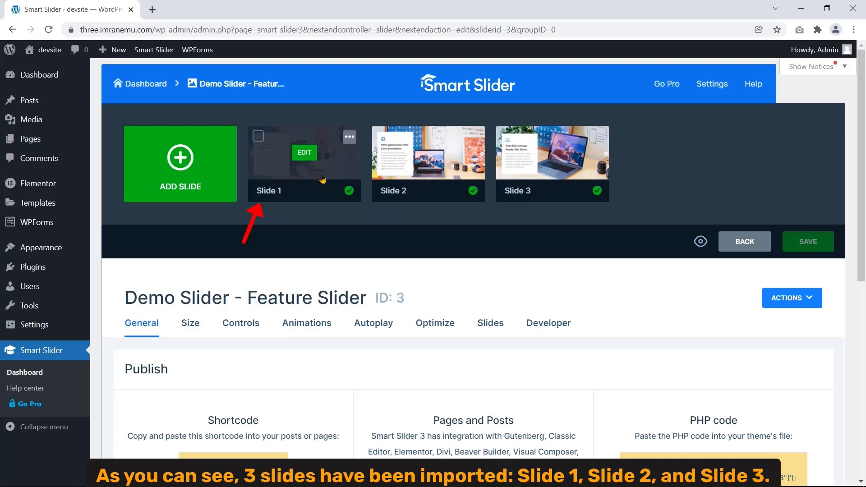
mouse_move(412, 165)
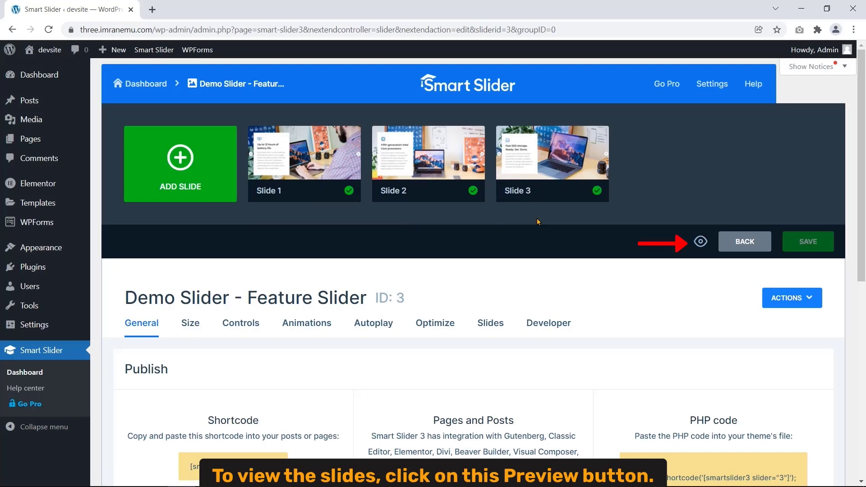
click(700, 243)
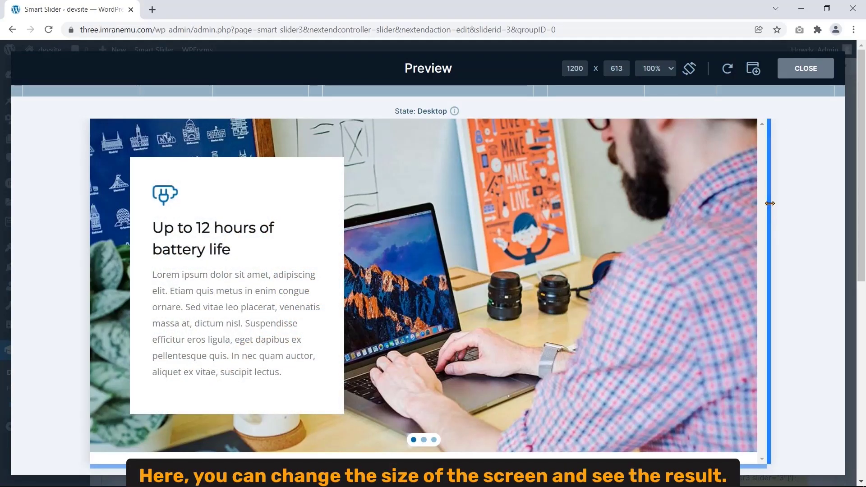
Step: Try preview zoom levels 75%, 25%, 150%, 100% and 125%, ending at 150%
click(655, 69)
click(651, 98)
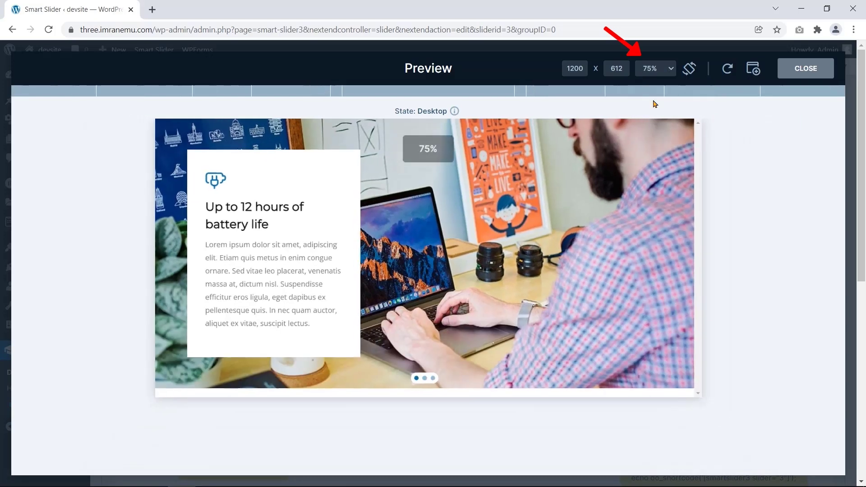
click(656, 68)
click(651, 81)
click(655, 68)
click(649, 126)
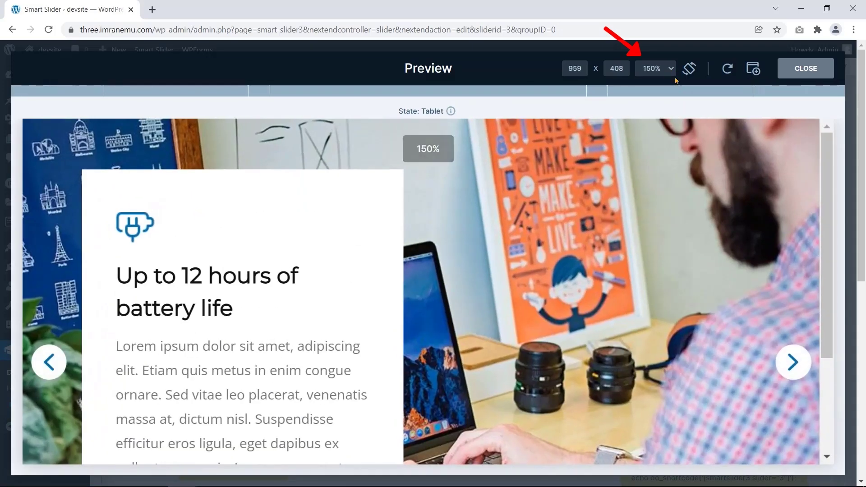
click(655, 68)
click(652, 108)
click(666, 69)
click(652, 117)
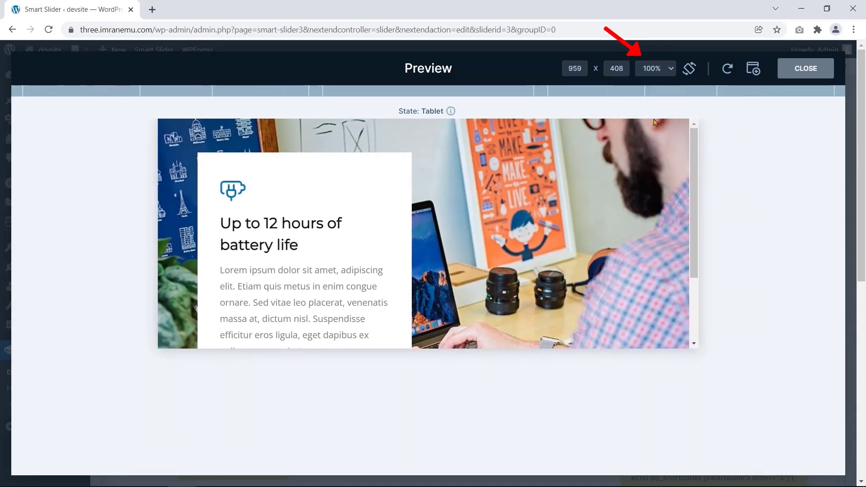
click(655, 68)
click(651, 126)
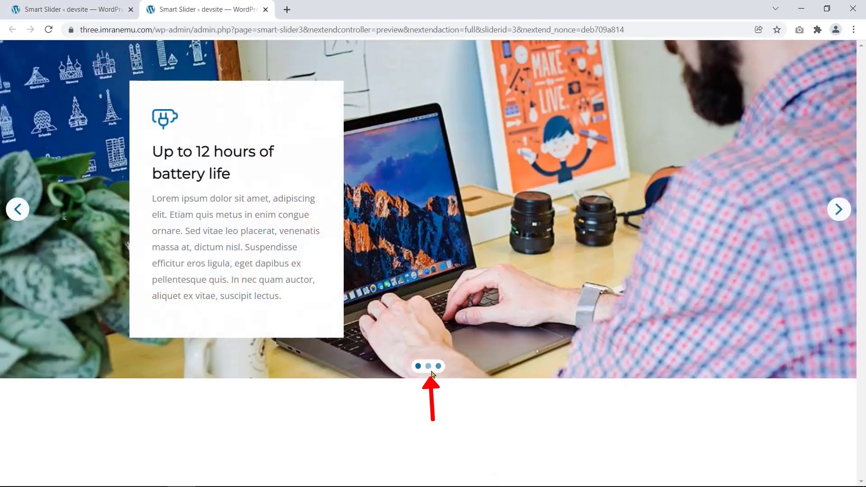
Step: Step through all three slides with the dots and arrows, then close the full-page preview tab
click(428, 366)
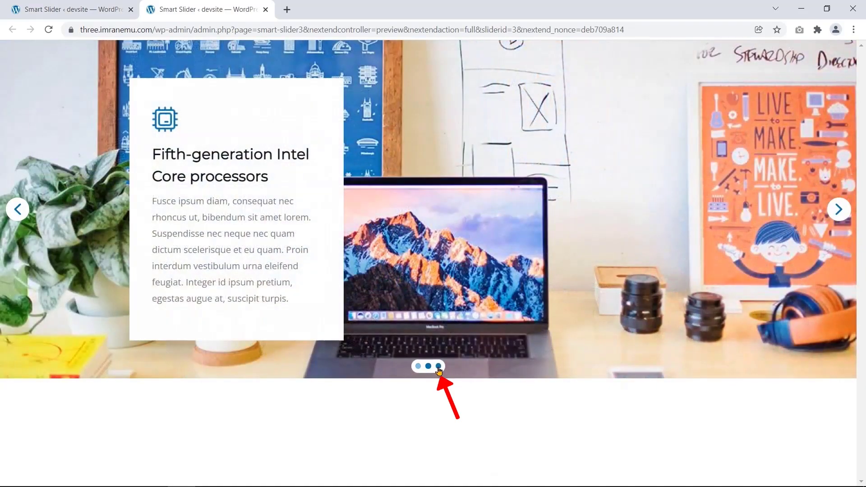
click(439, 369)
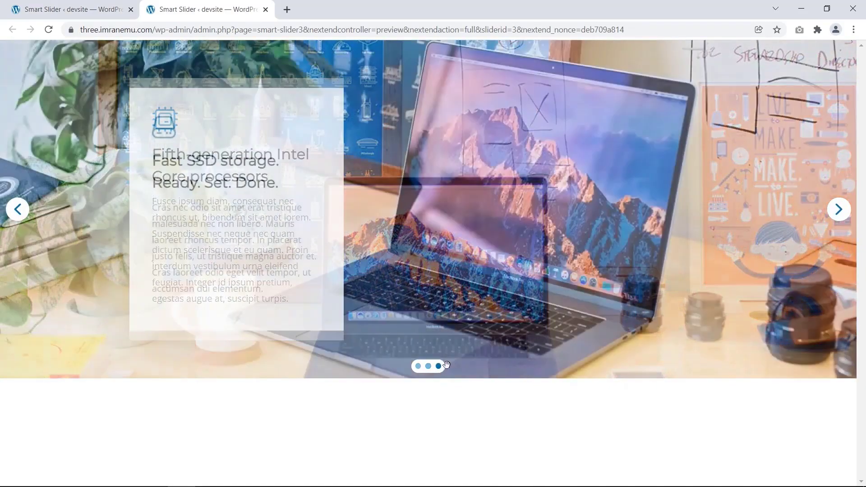
click(833, 211)
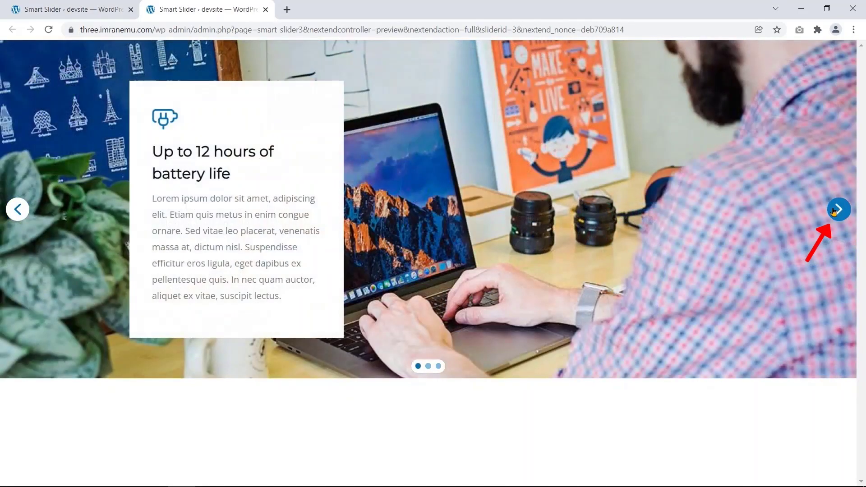
click(834, 211)
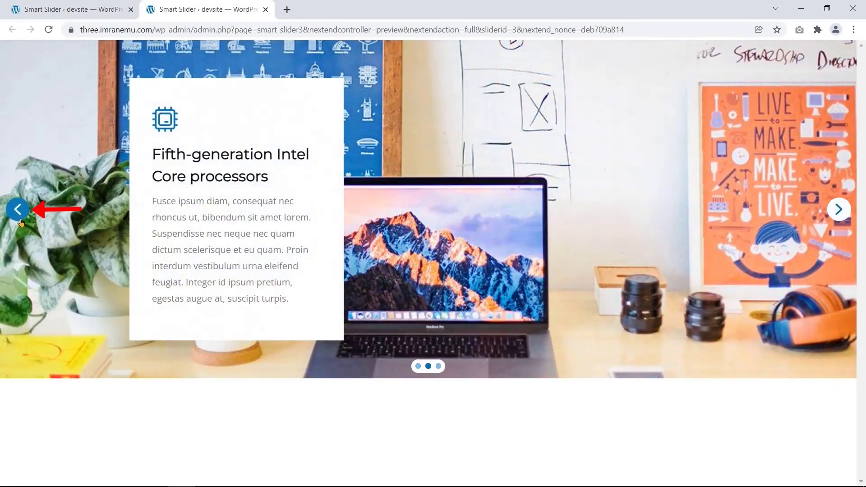
click(21, 220)
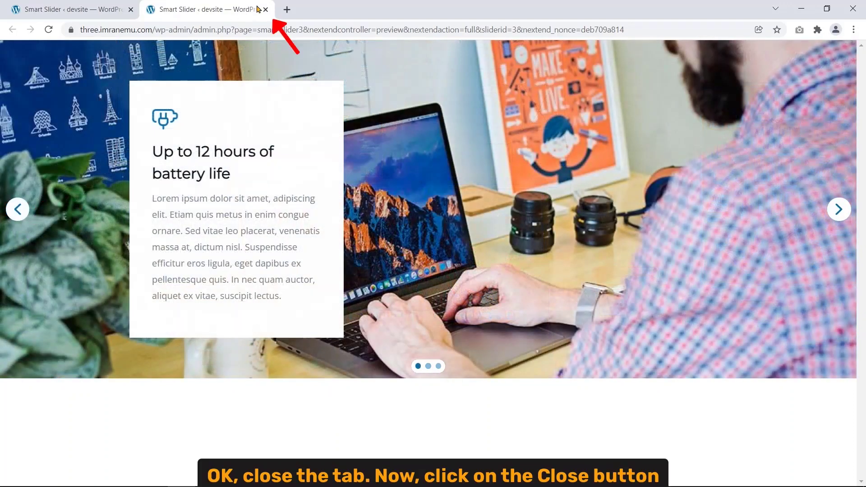
click(265, 10)
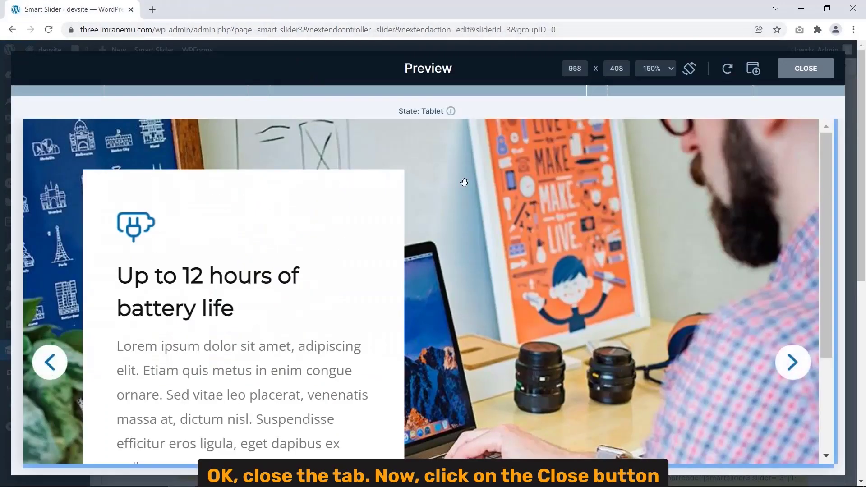
Step: Close the preview and highlight the slider name 'Demo Slider - Feature Slider' and its ID 3
click(795, 72)
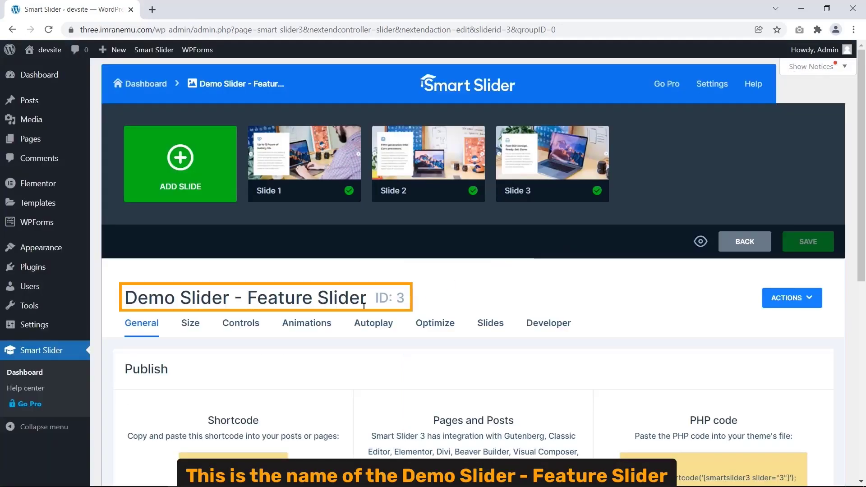
drag(366, 299, 109, 305)
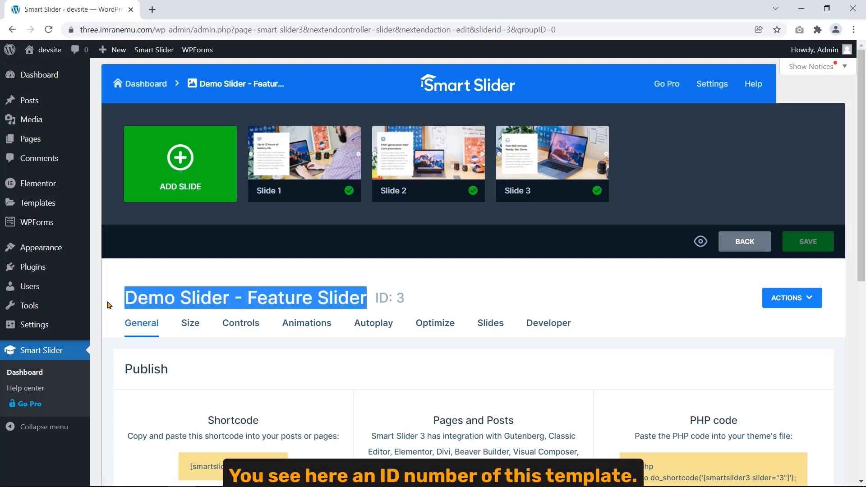
click(108, 305)
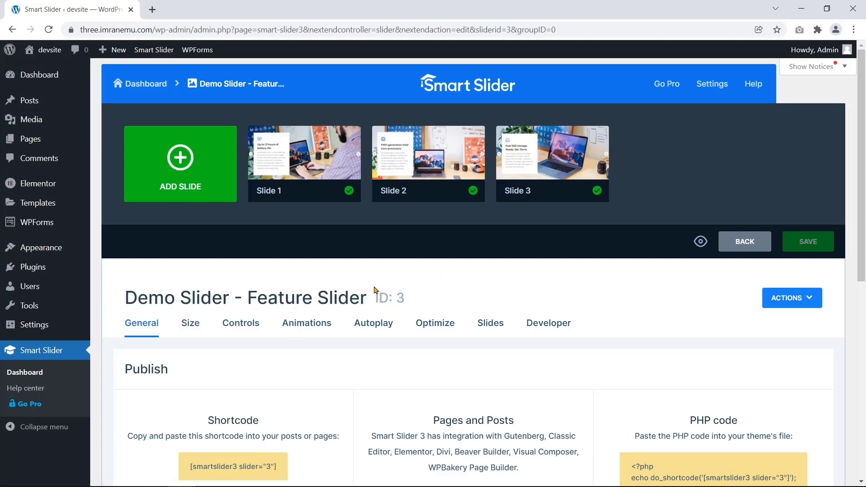
drag(374, 296, 424, 292)
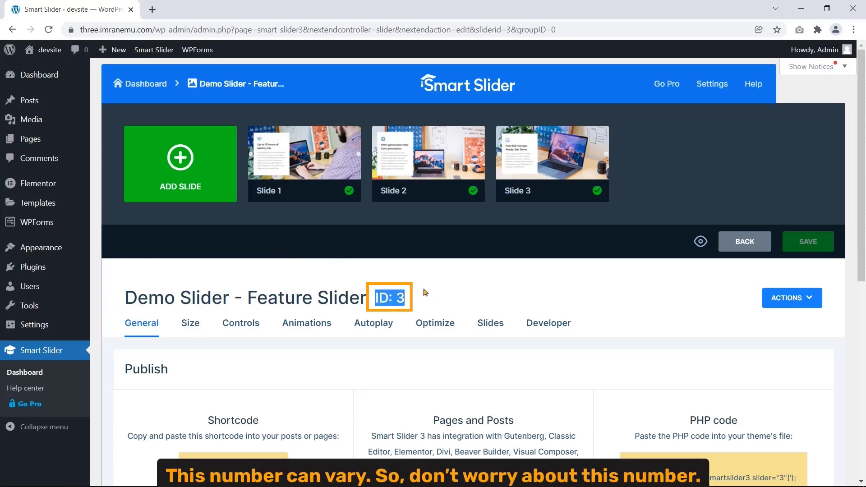
click(427, 283)
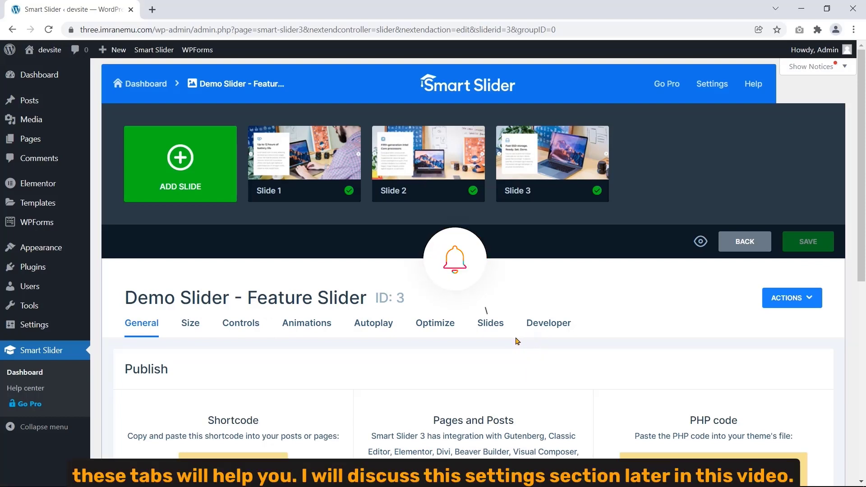
scroll(512, 340, down, 3)
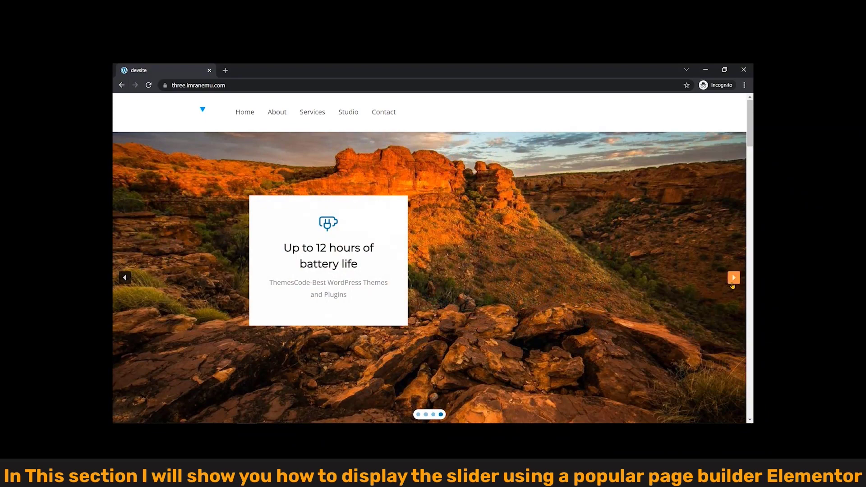
click(733, 283)
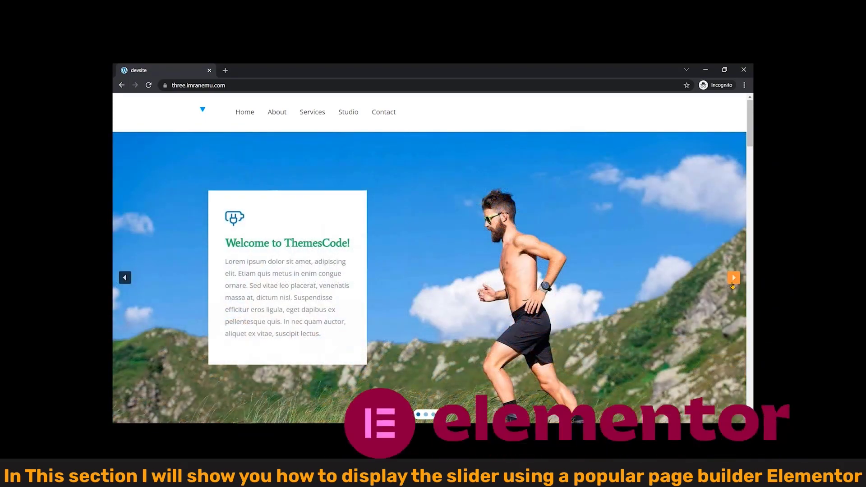
click(732, 283)
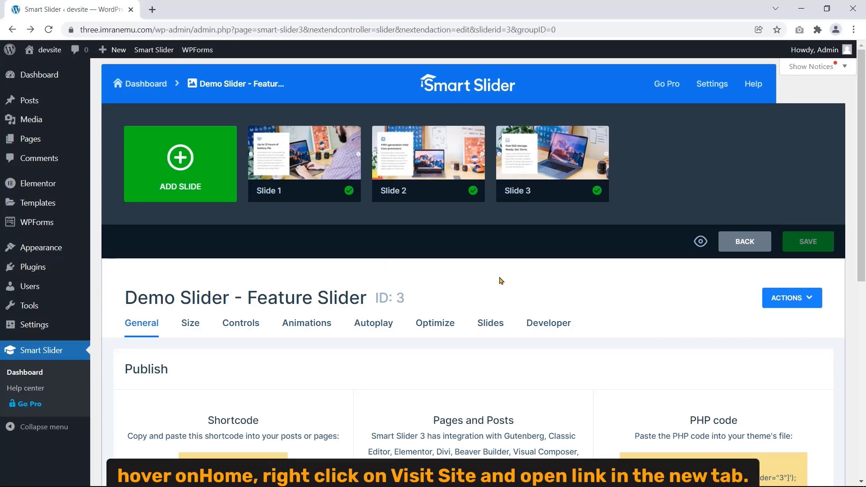
Step: Open devsite's Visit Site link in a new browser tab and switch to it
mouse_move(60, 53)
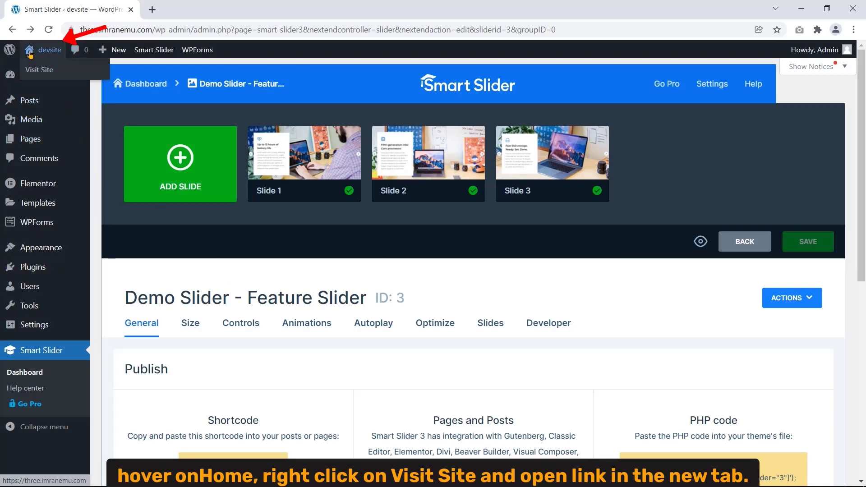
right_click(64, 72)
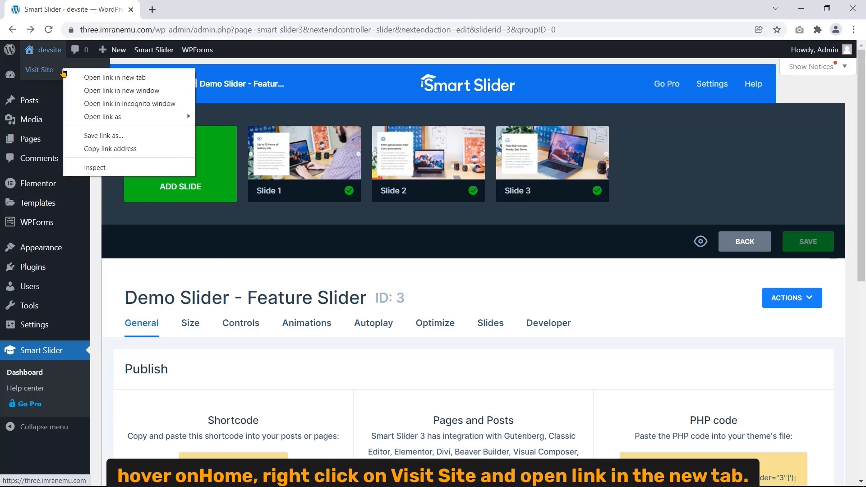
click(66, 78)
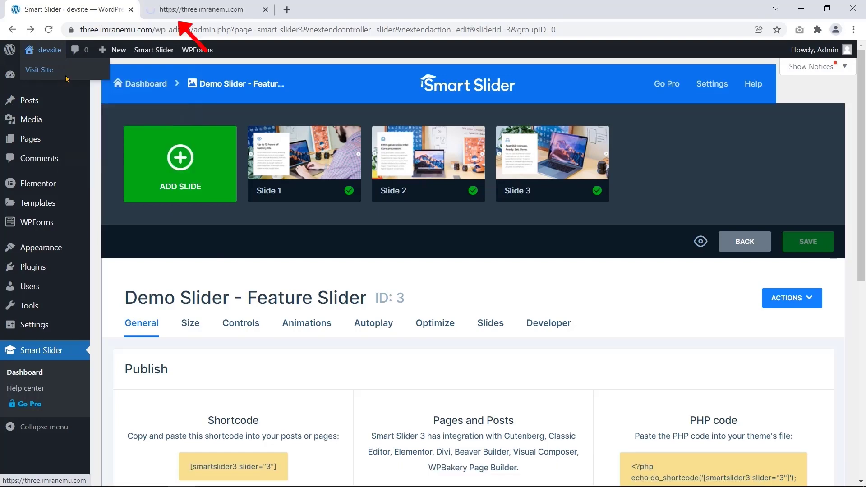
click(182, 7)
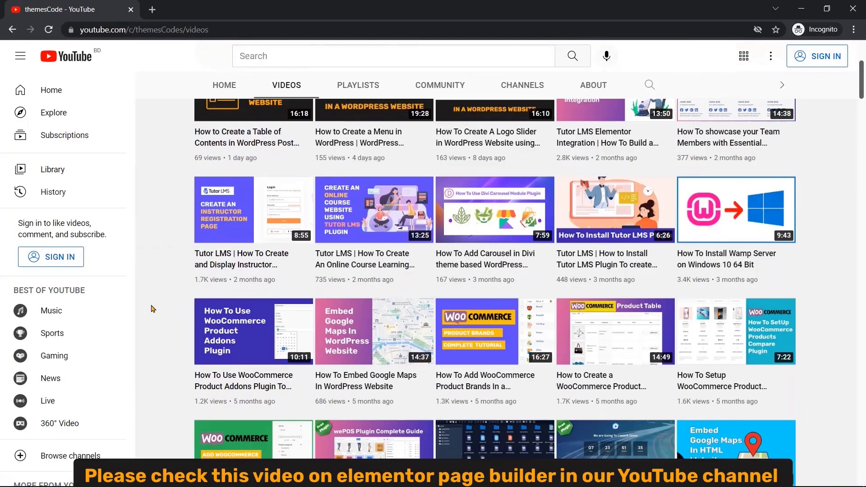
Step: Open the channel's 'Elementor Tutorial | How to Install Elementor…' video and select its full title
scroll(153, 307, down, 5)
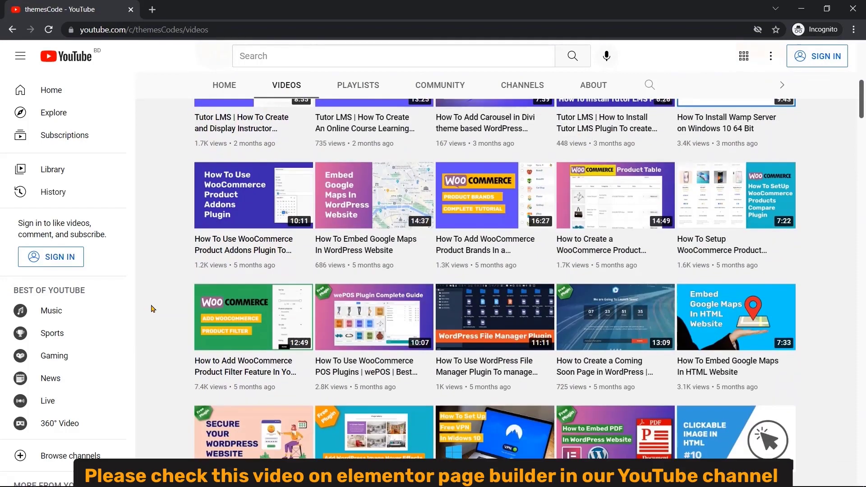
scroll(153, 309, down, 11)
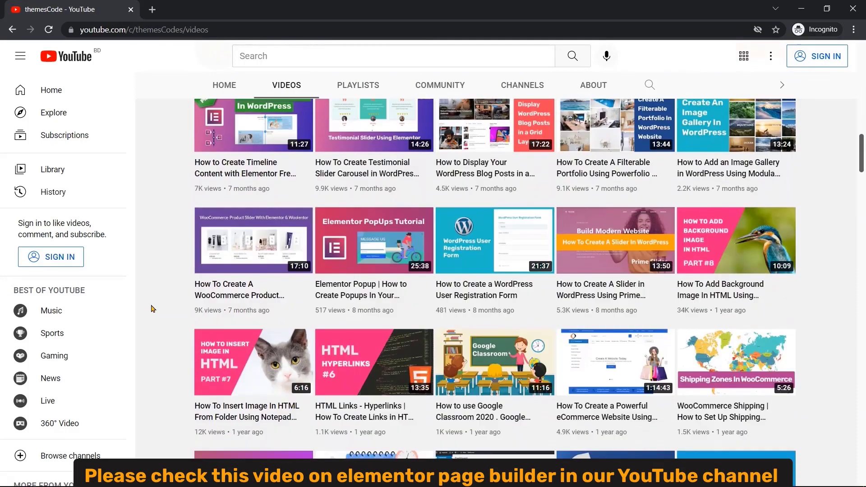
scroll(153, 308, down, 2)
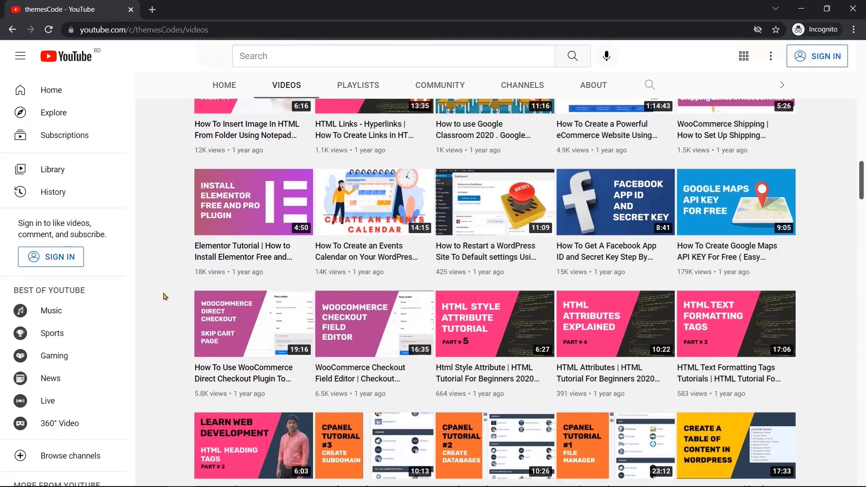
scroll(166, 296, down, 3)
click(241, 194)
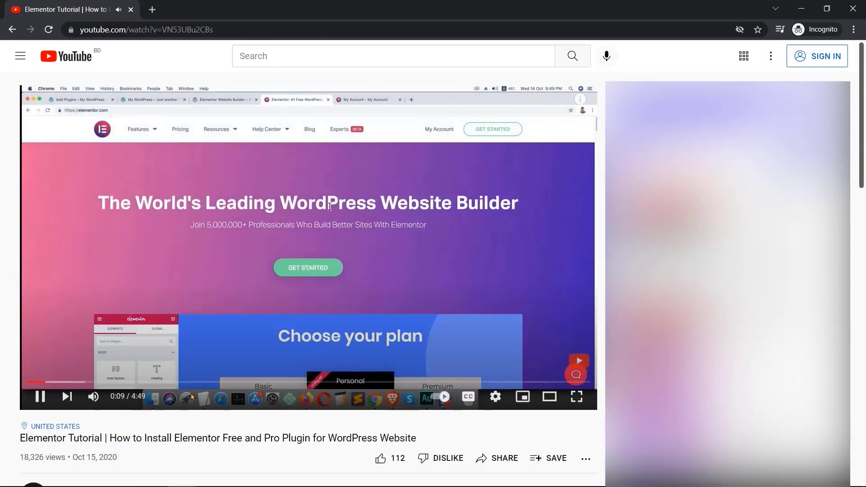
scroll(207, 397, down, 1)
scroll(207, 398, up, 1)
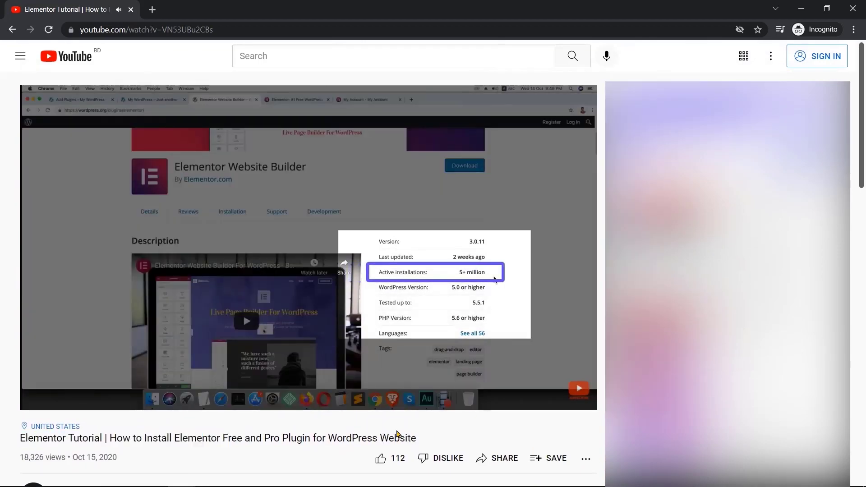
triple_click(426, 438)
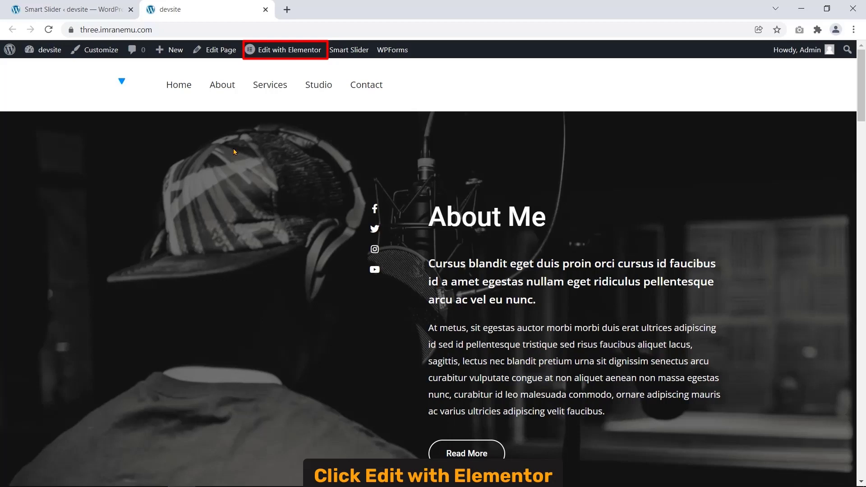
Step: Open the Home page in Elementor's editor and add an empty section above the About Me hero
click(279, 53)
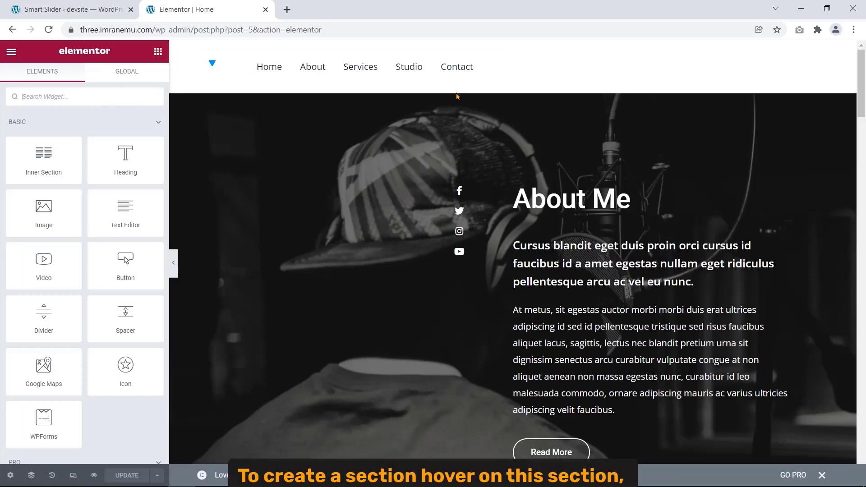
mouse_move(487, 102)
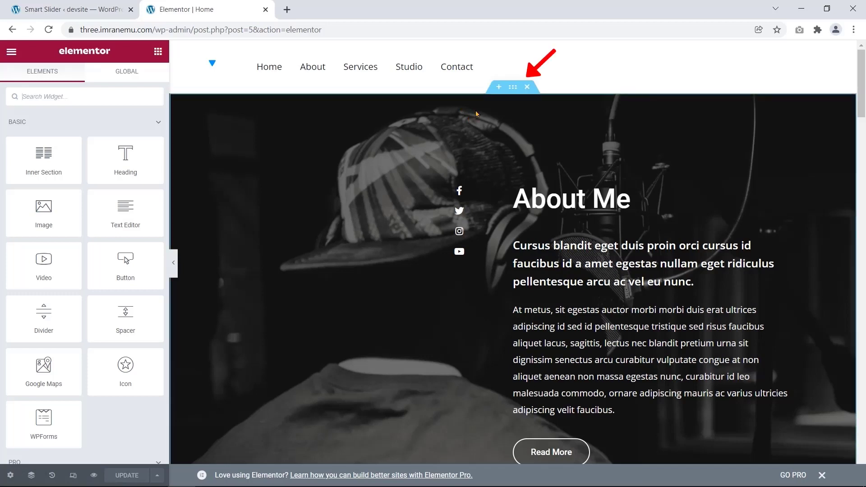
click(497, 87)
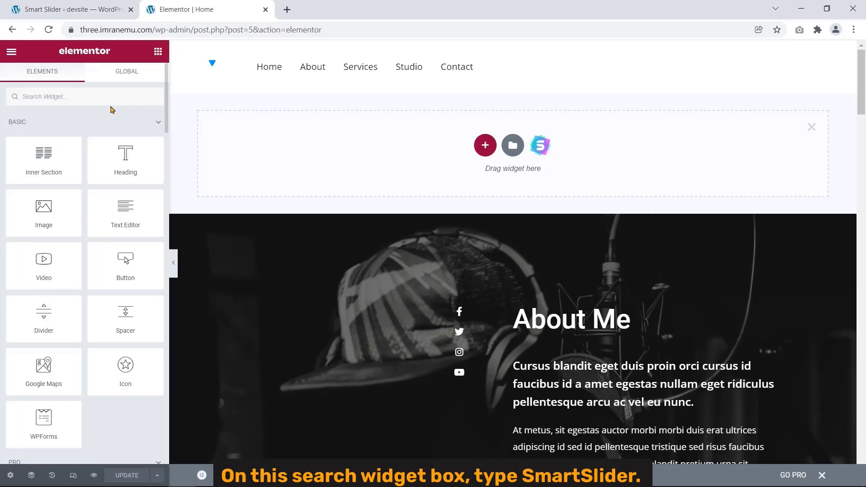
Step: Drag a Smart Slider widget into the empty section and insert Demo Slider - Feature Slider (ID 3)
click(97, 94)
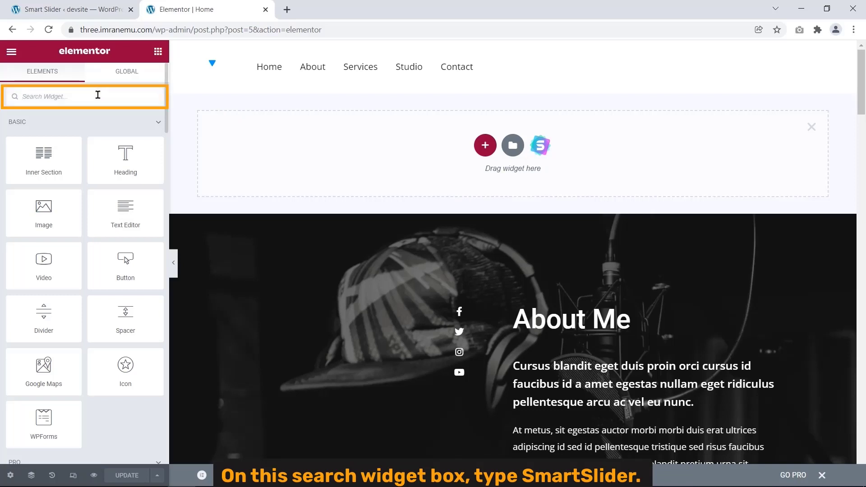
text(Smart)
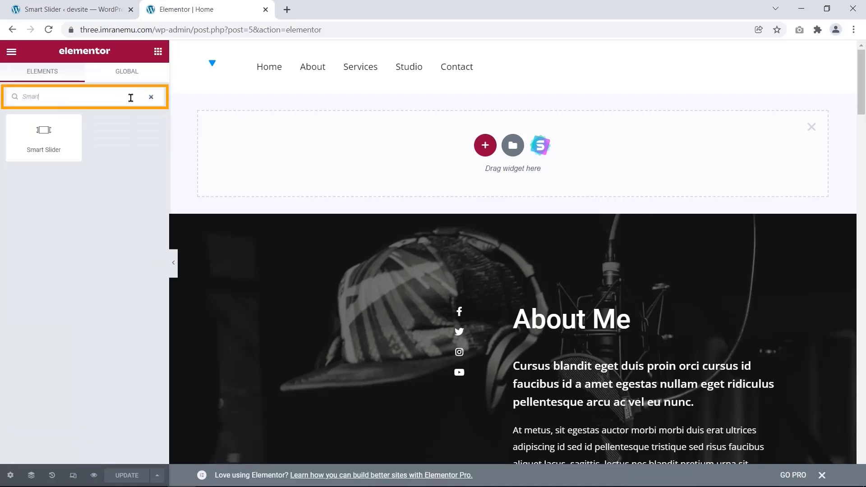
text( Slider)
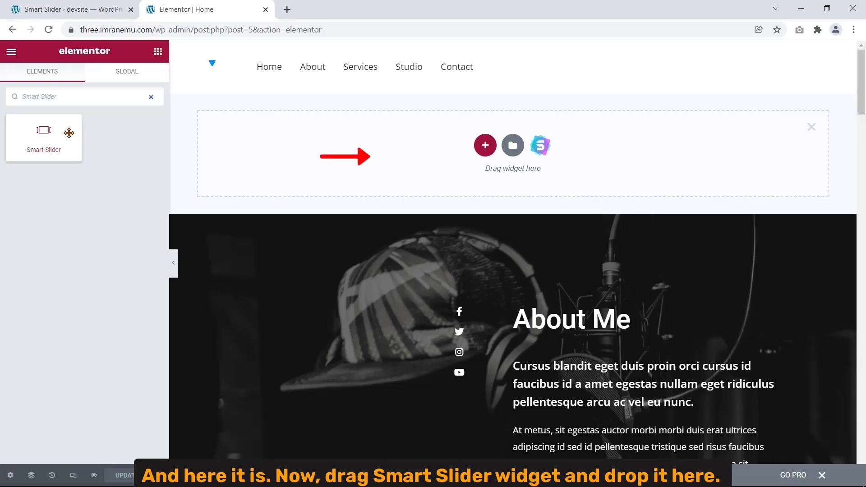
drag(68, 132, 453, 146)
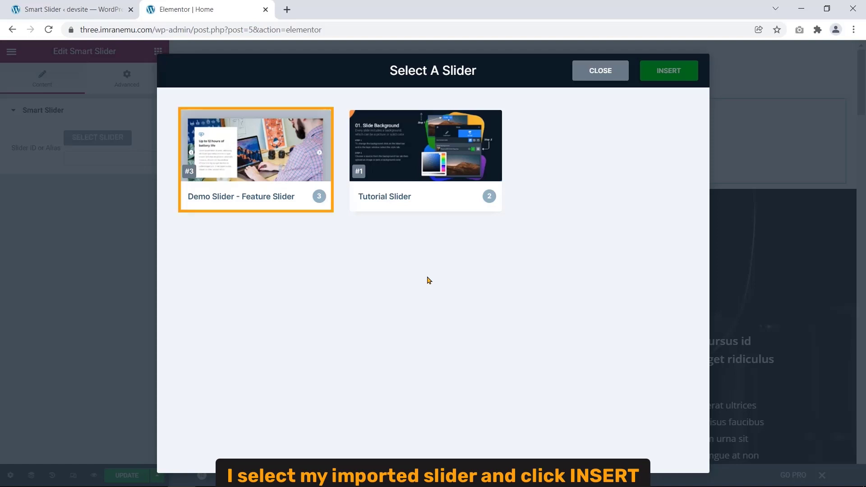
click(282, 167)
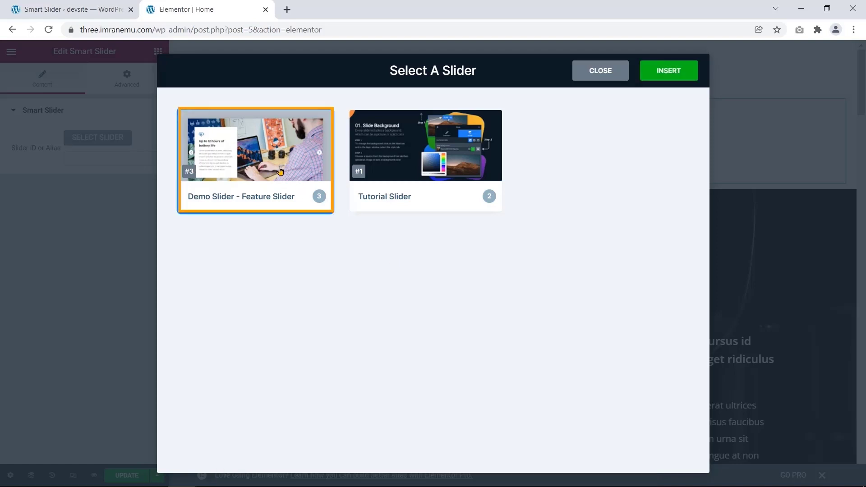
click(656, 76)
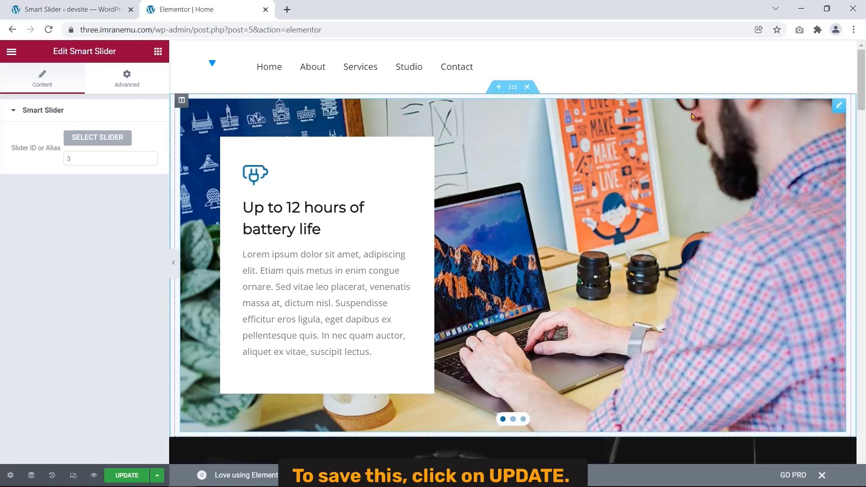
Step: Update the Home page, preview it, and test the Feature Slider's arrows and pagination dots
click(139, 479)
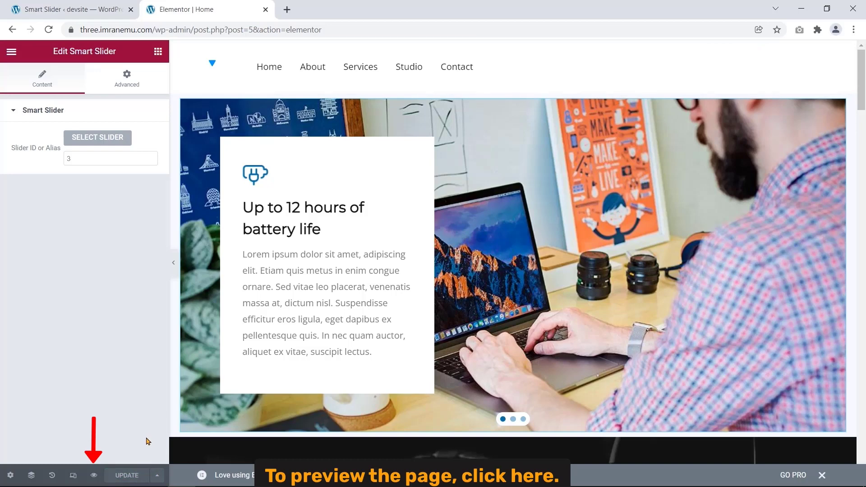
click(94, 476)
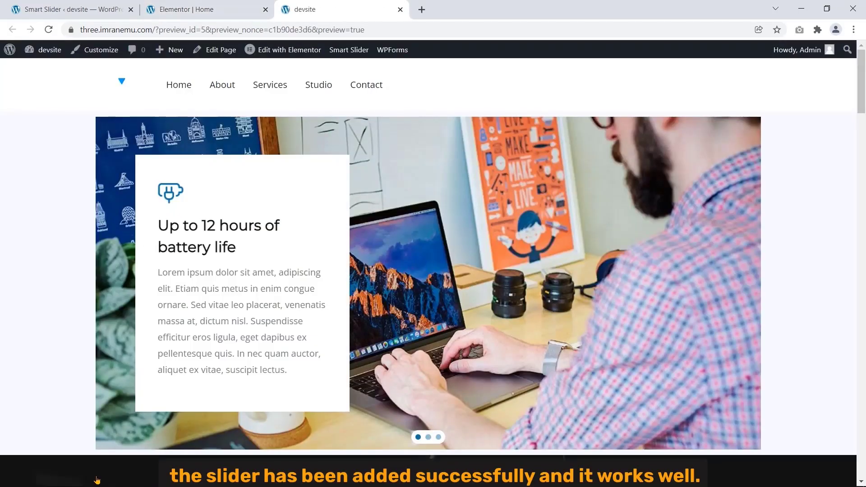
mouse_move(126, 336)
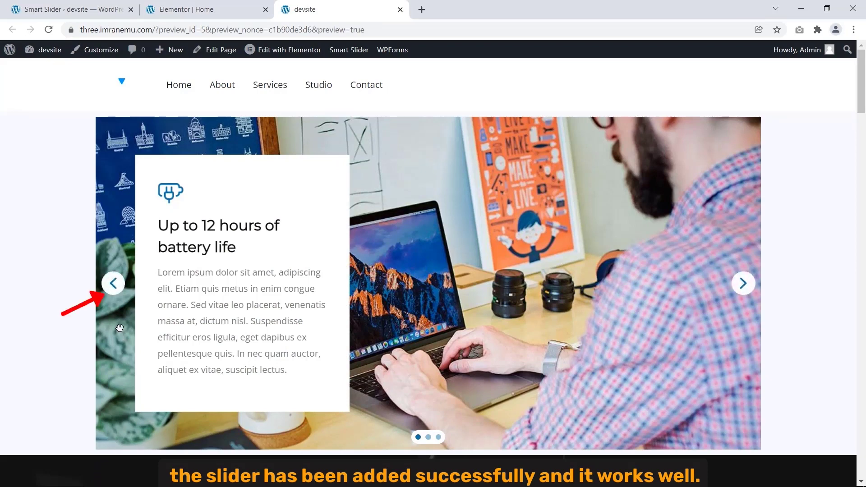
click(106, 289)
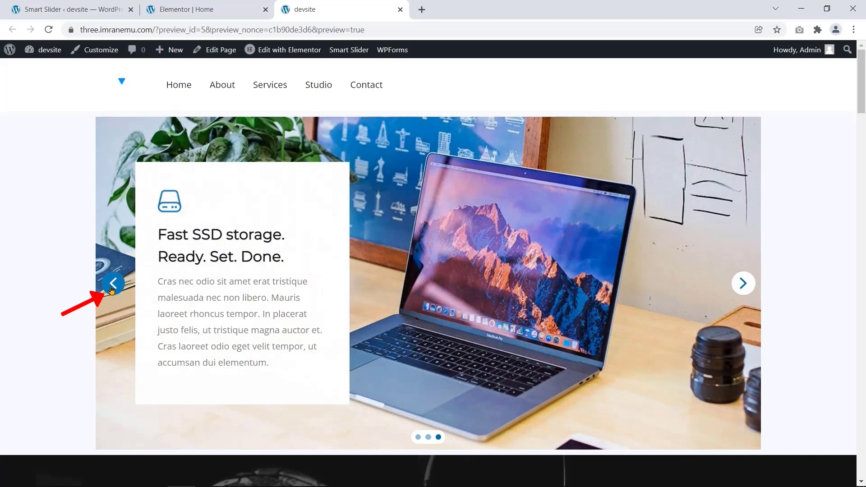
click(743, 284)
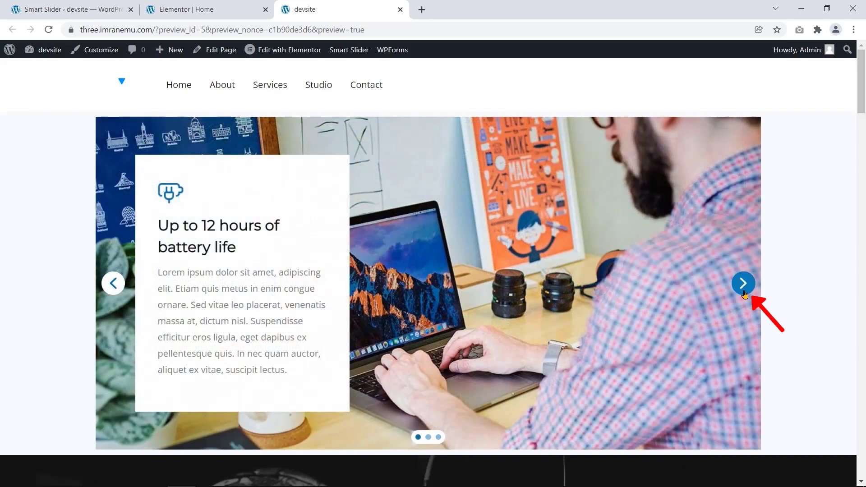
click(743, 284)
click(439, 437)
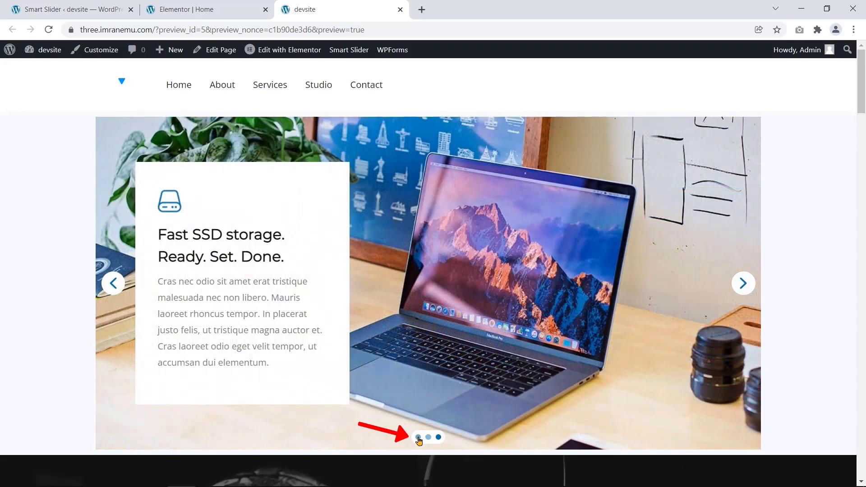
click(418, 437)
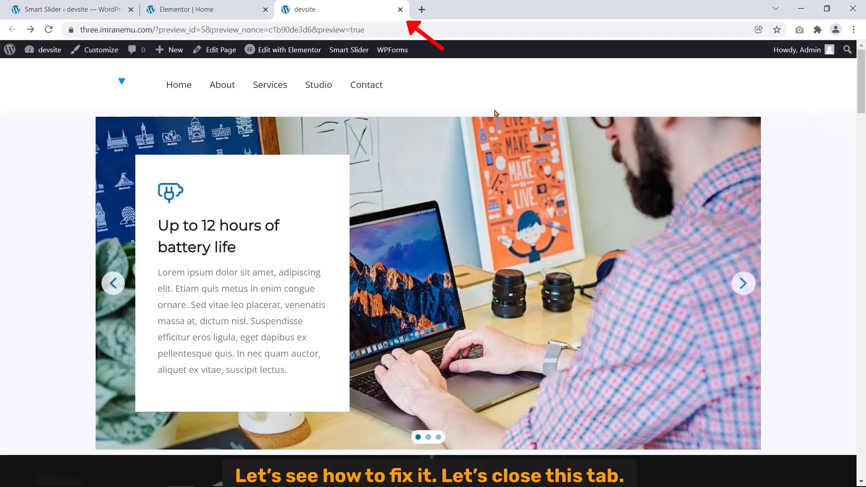
click(400, 9)
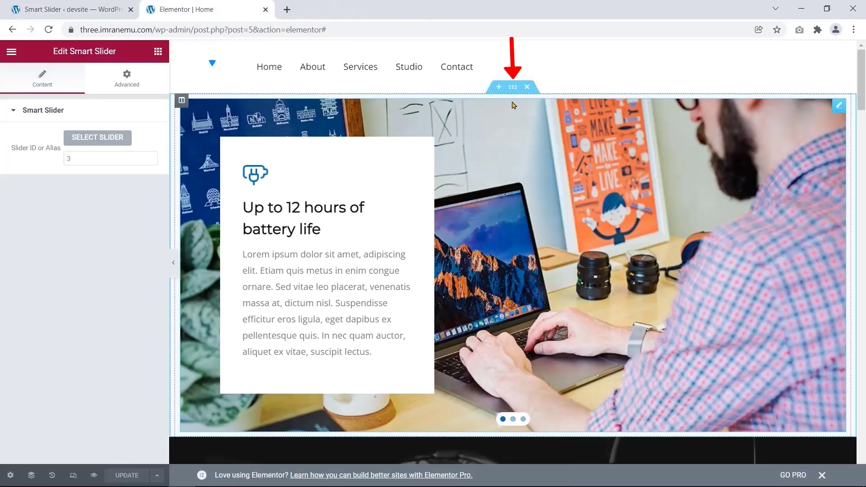
Step: Give the slider section Full Width content and No Gap columns, then update and preview
click(513, 87)
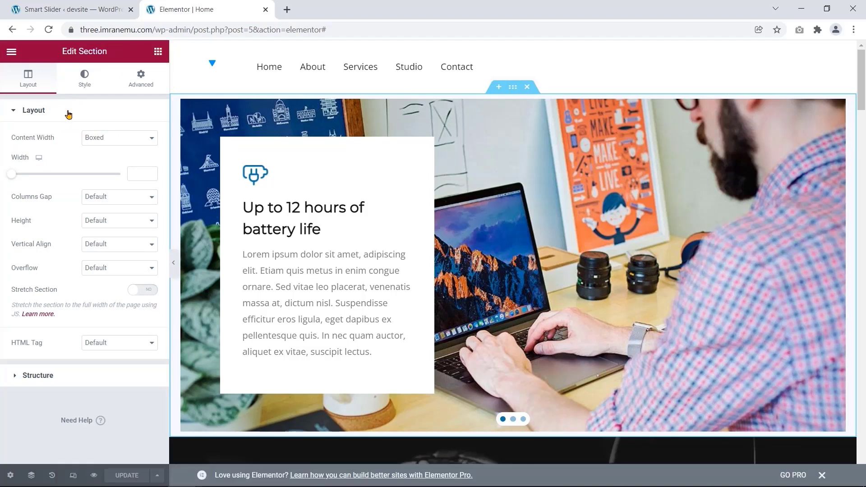
click(152, 137)
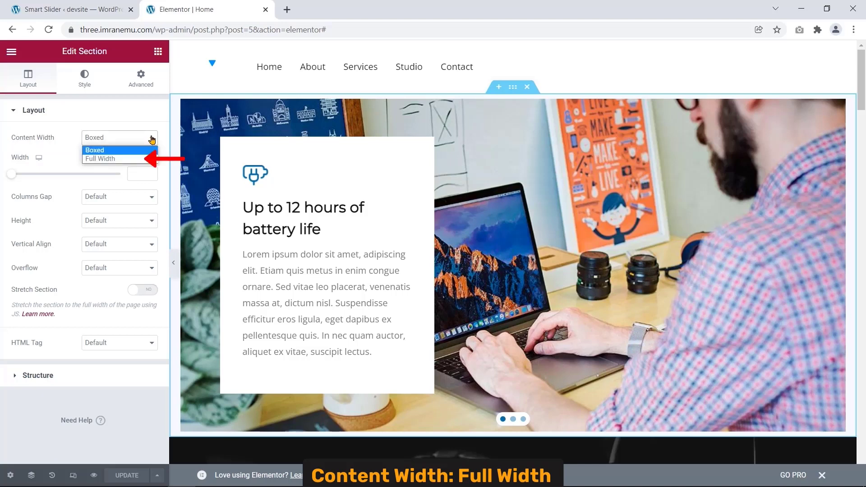
click(126, 159)
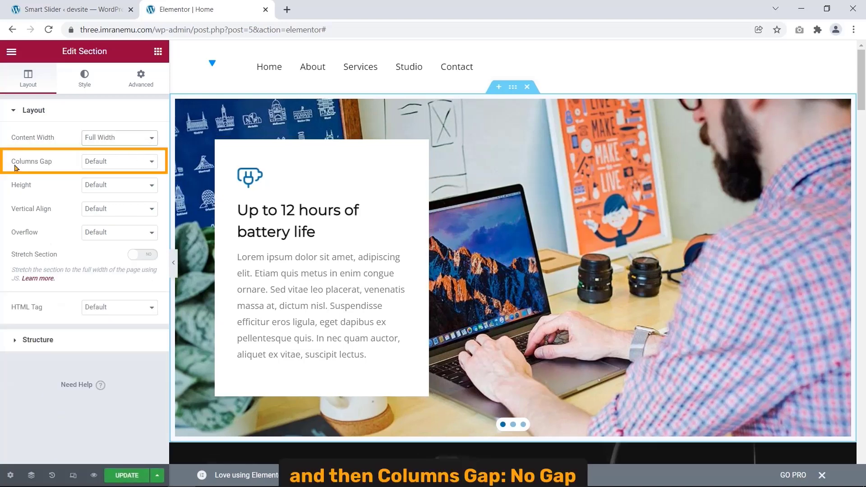
click(121, 162)
click(116, 183)
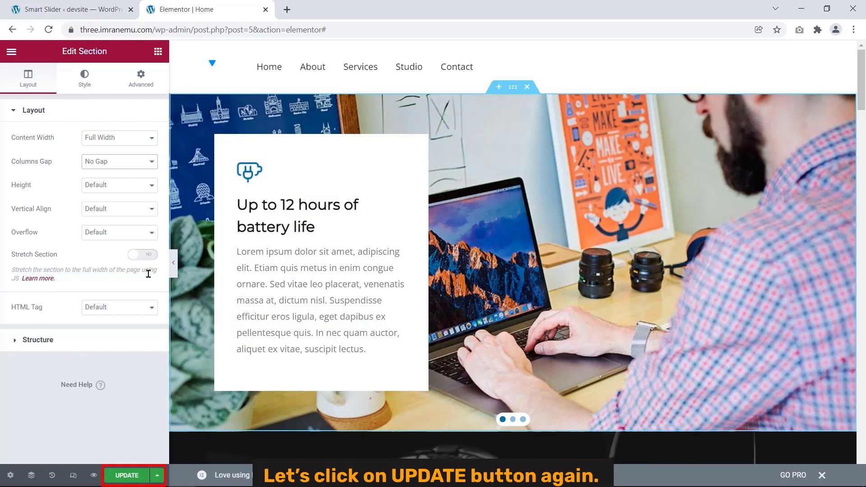
click(116, 479)
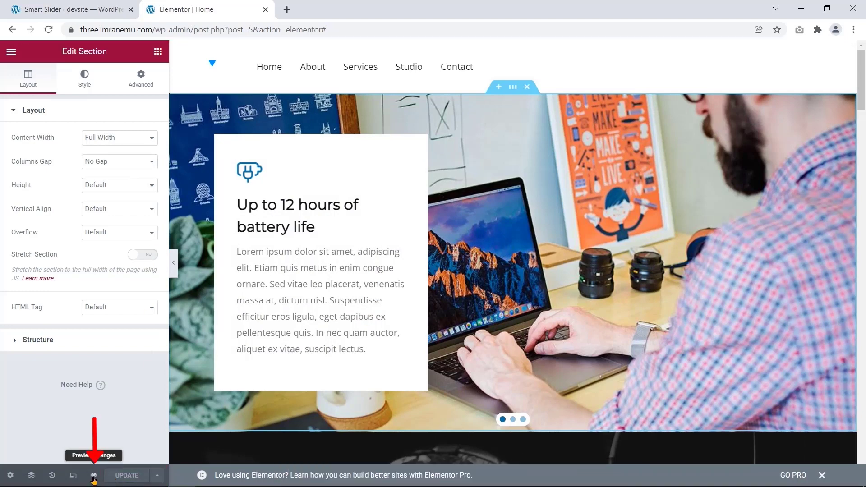
click(93, 478)
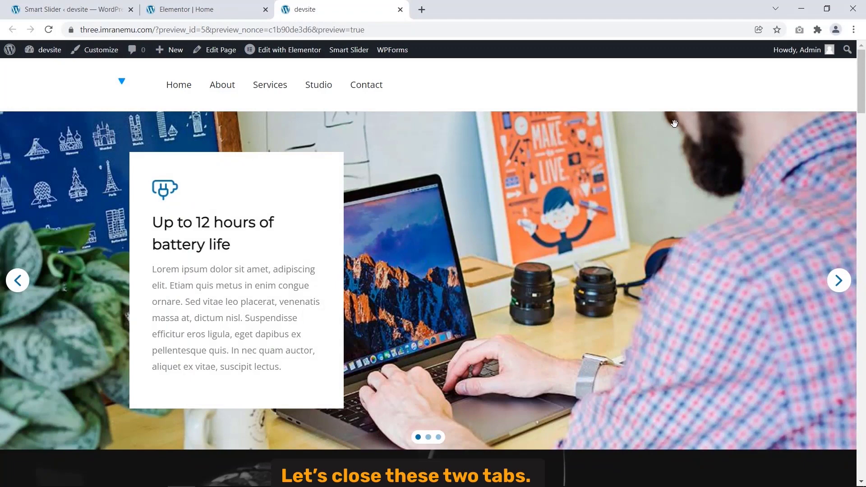
Step: Close the preview and Elementor tabs, then open Slide 1 of the Feature Slider for editing
click(401, 9)
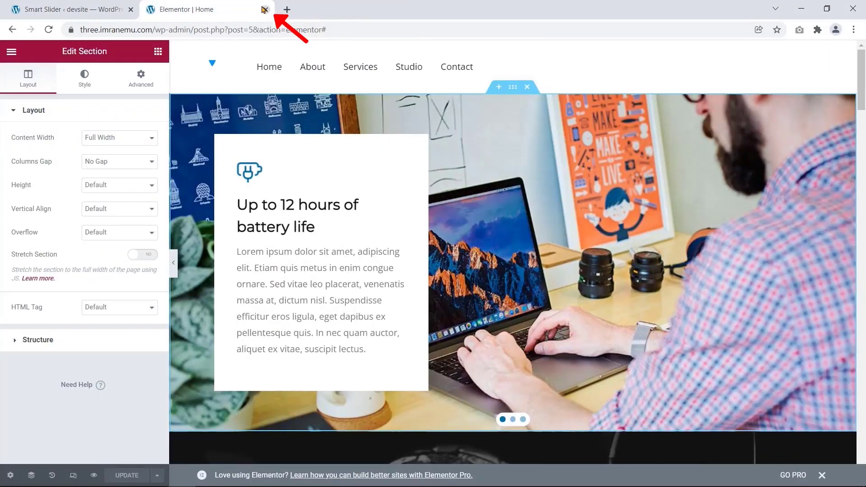
click(265, 10)
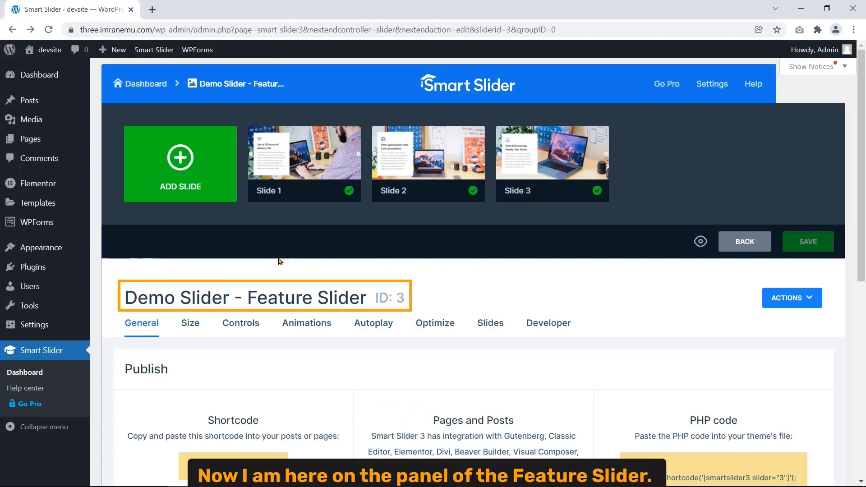
drag(246, 295, 338, 296)
click(422, 269)
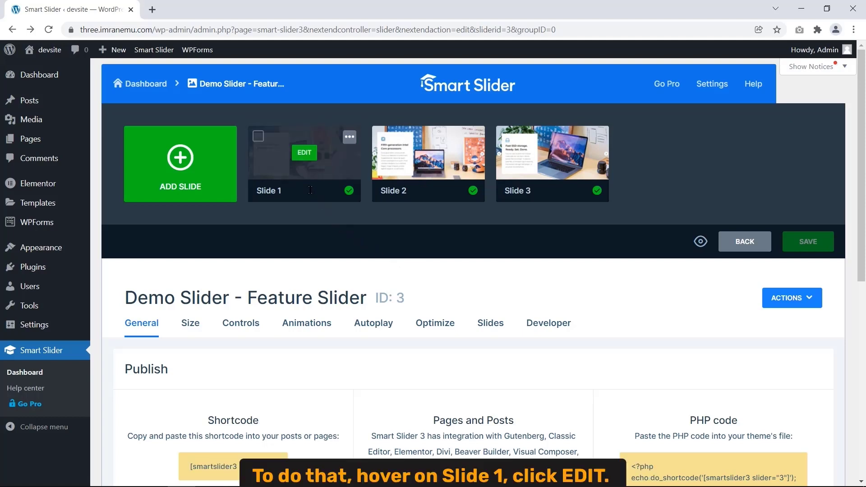
click(306, 154)
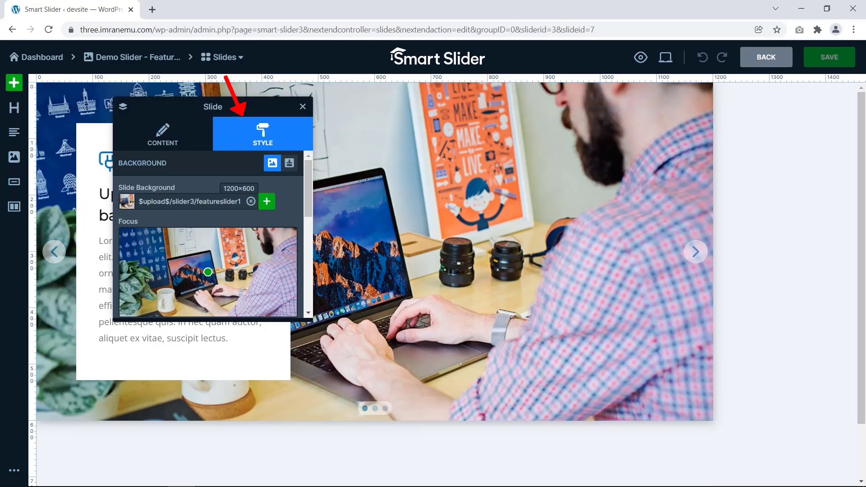
Step: Reopen the whole slide's Style settings and start choosing a new Slide Background image
drag(249, 107, 522, 138)
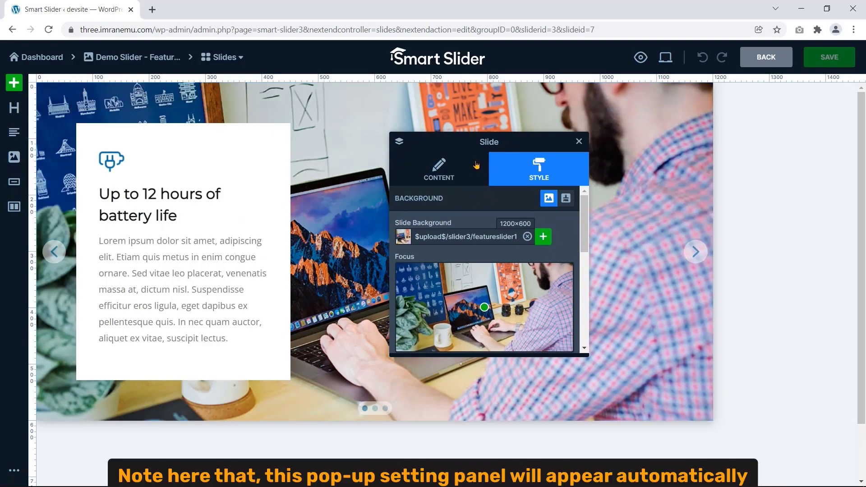
click(579, 142)
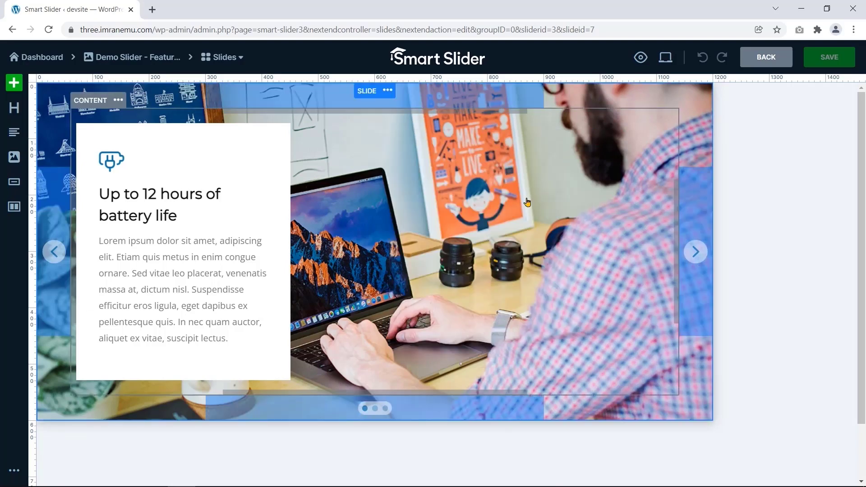
click(367, 91)
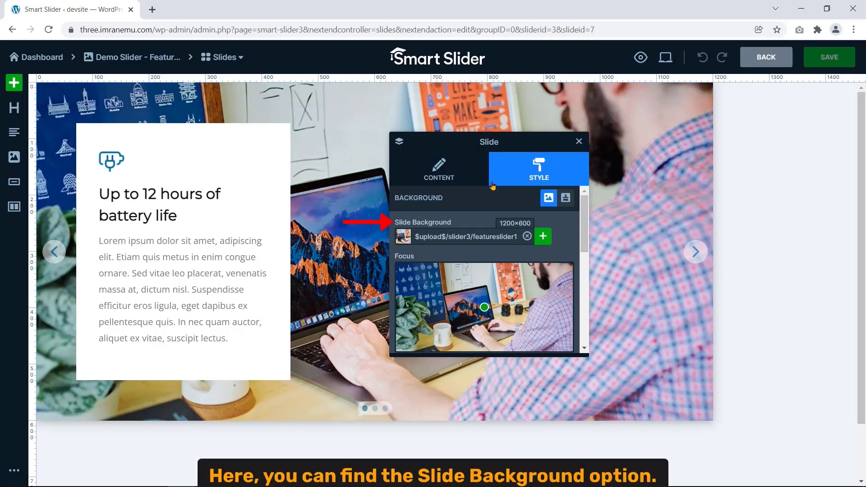
drag(456, 223, 393, 224)
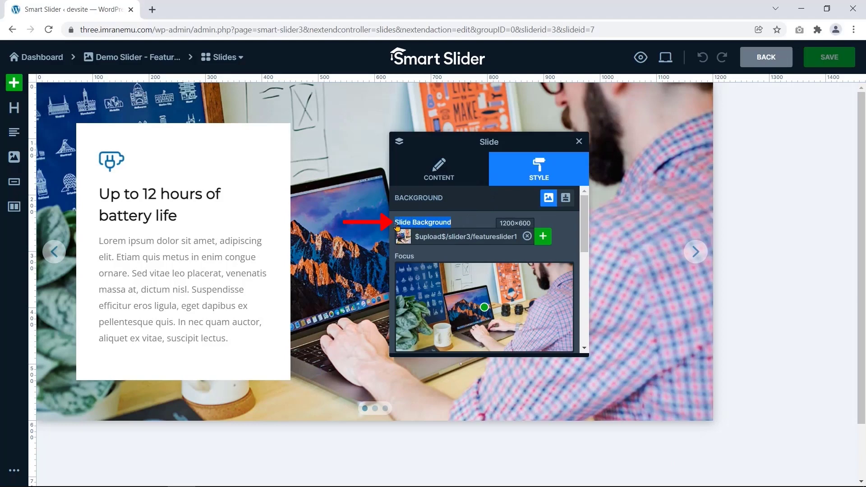
click(486, 224)
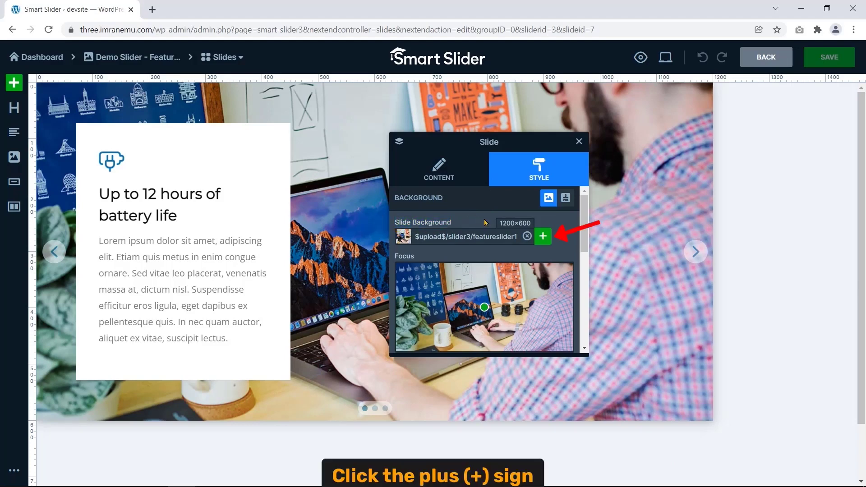
click(542, 236)
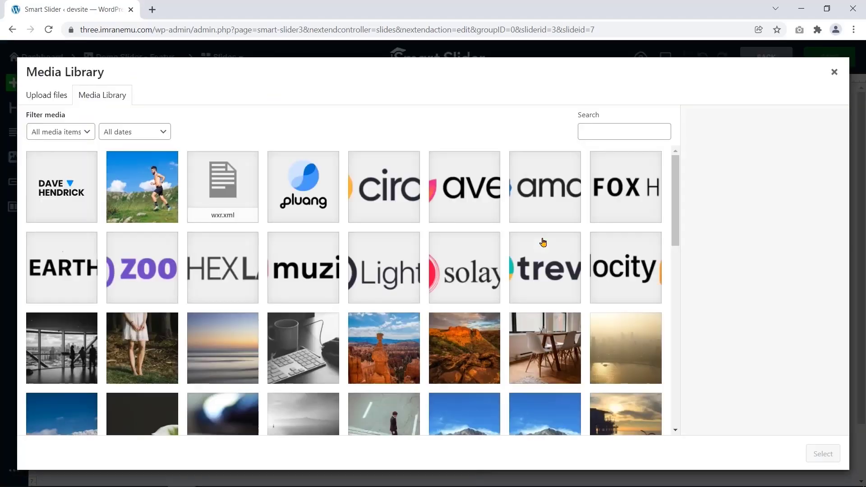
Step: Set Slide 1's background to beard-athlete-light.jpg from the Media Library
click(137, 195)
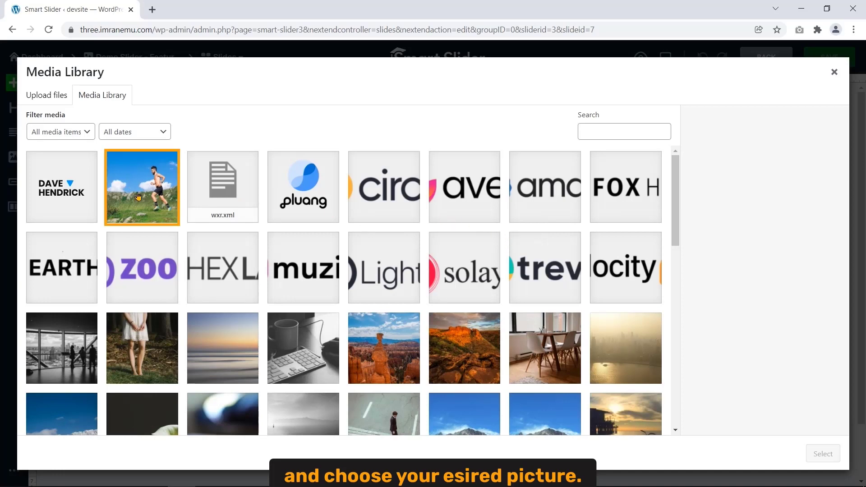
click(138, 195)
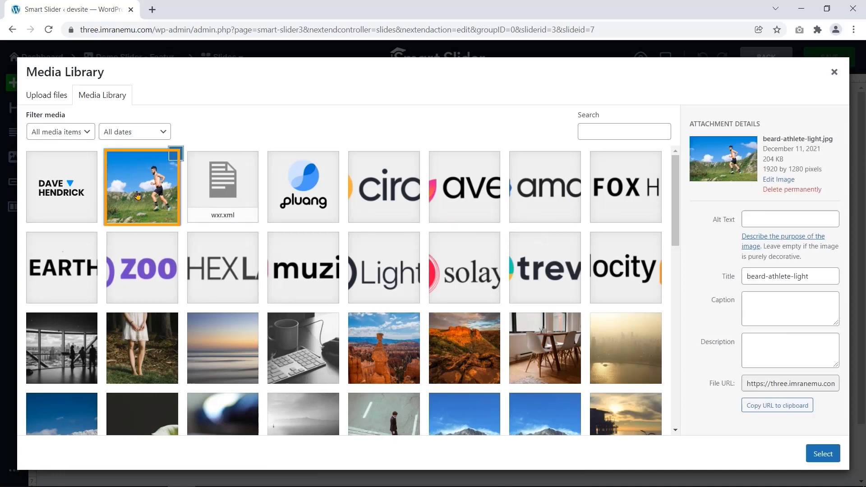
click(811, 460)
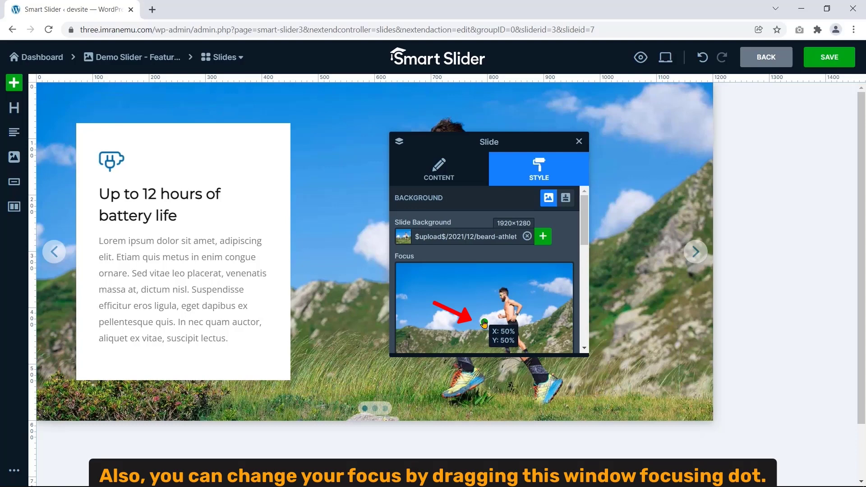
Step: Move the background focus to X 44% and paste a copy of the text card row
drag(484, 323, 498, 343)
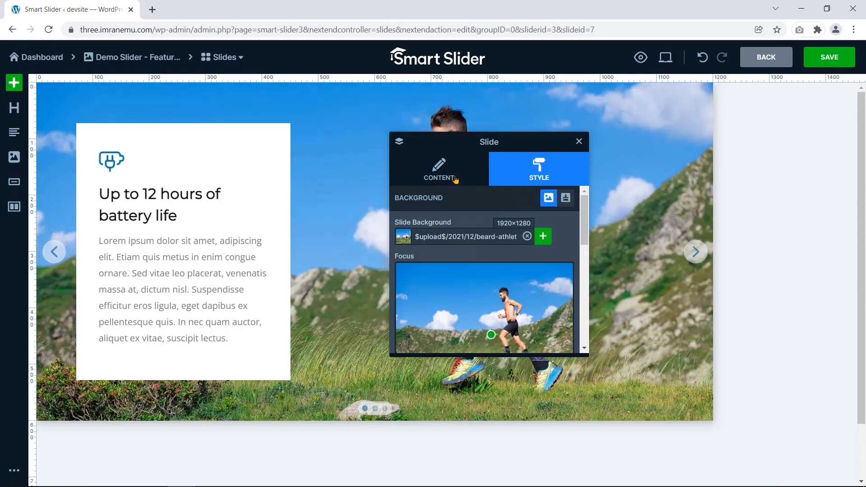
right_click(115, 132)
mouse_move(168, 205)
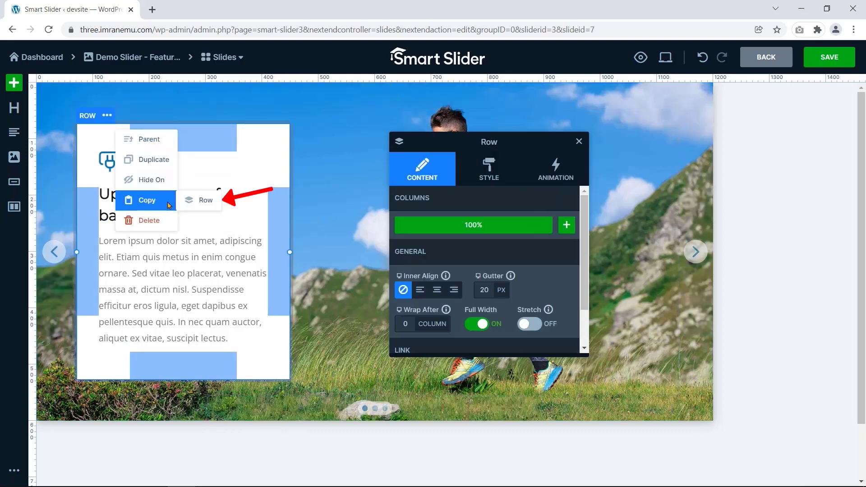
click(199, 200)
right_click(299, 381)
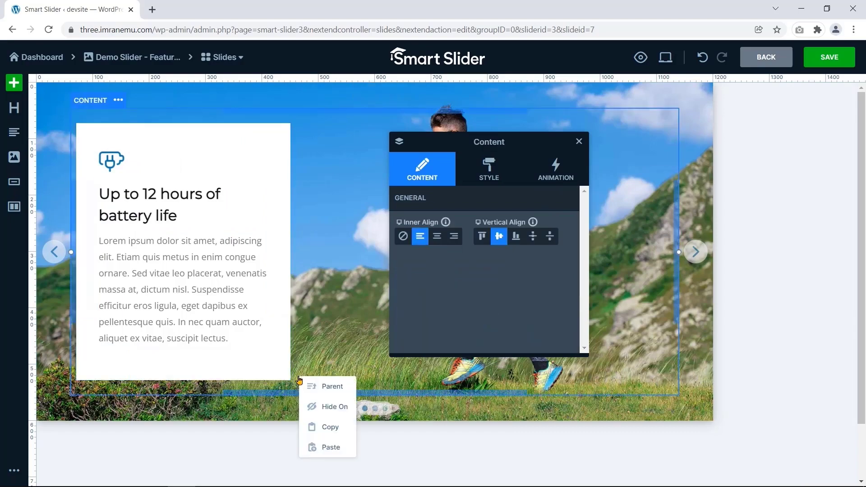
click(339, 446)
scroll(236, 370, down, 4)
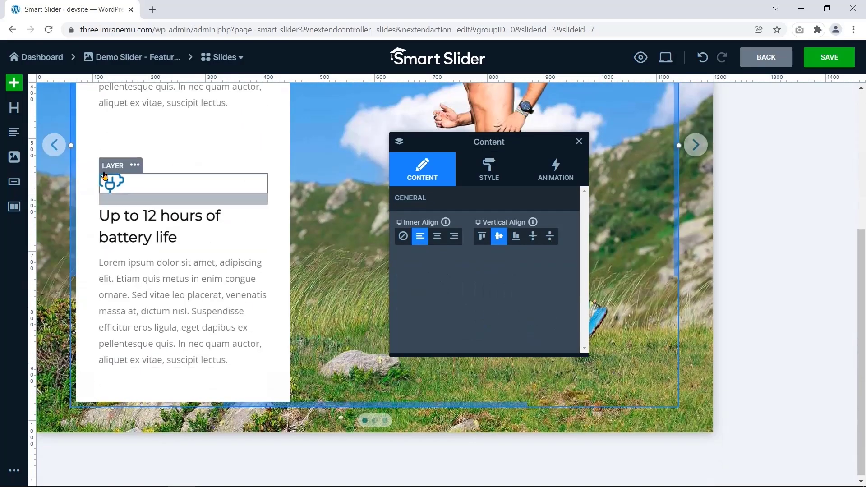
scroll(323, 194, up, 3)
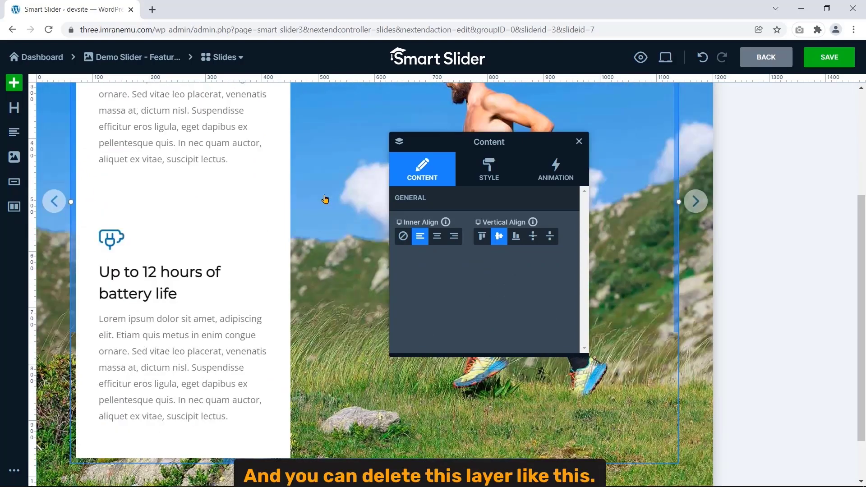
Step: Delete the duplicated row and select the heading layer
mouse_move(180, 207)
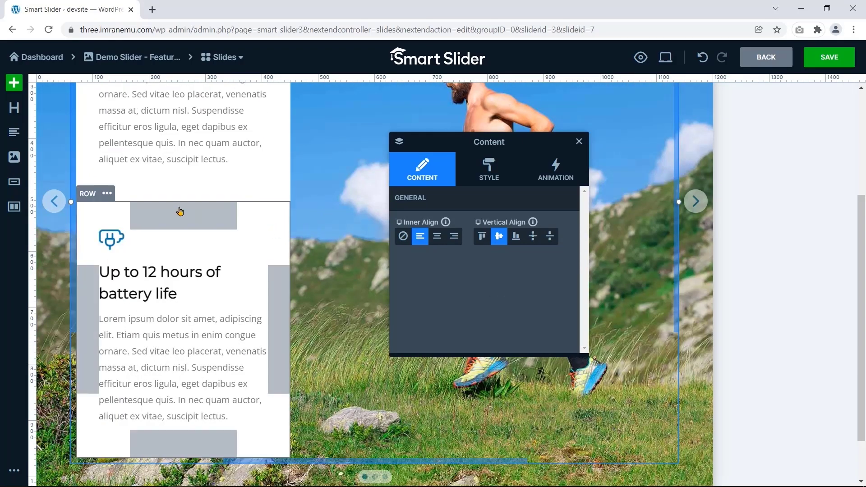
click(107, 193)
click(103, 312)
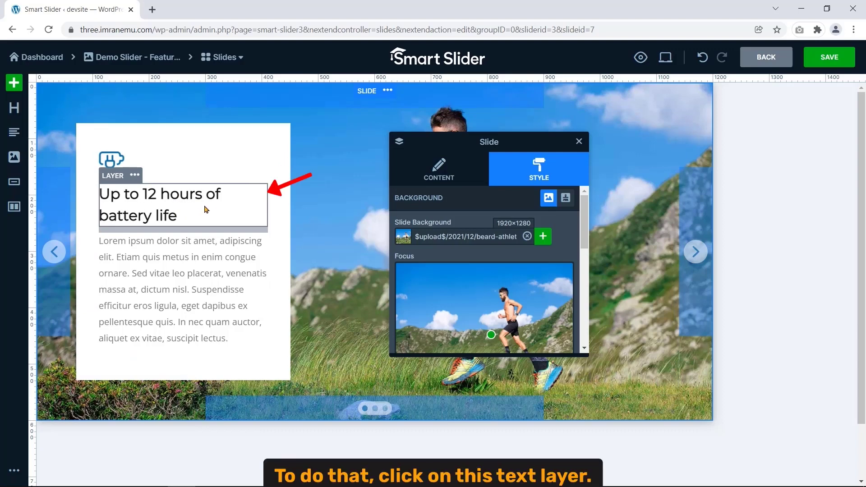
click(218, 209)
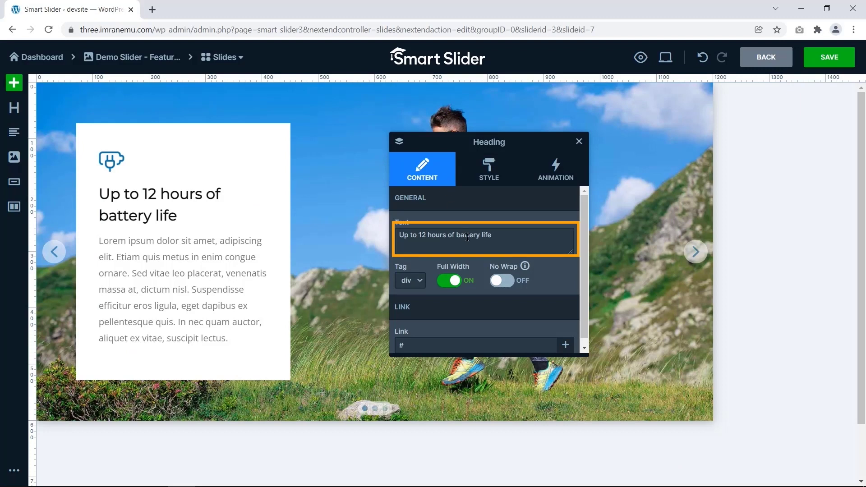
Step: Replace the heading text with 'Welcome to ThemesCode!'
drag(499, 234, 429, 258)
key(BackSpace)
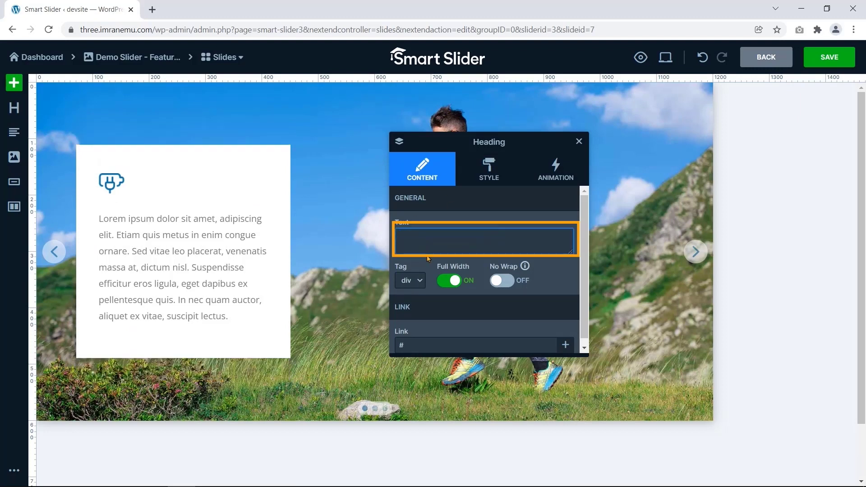
text(Welcome to )
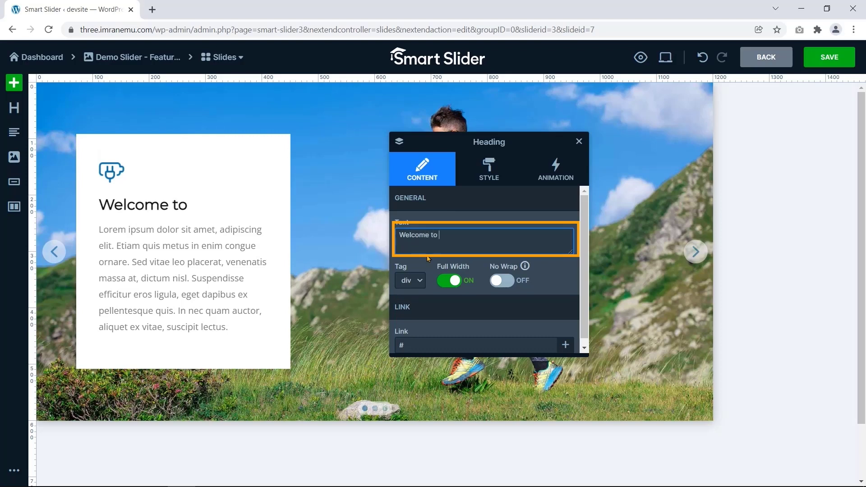
text(ThemesCode!)
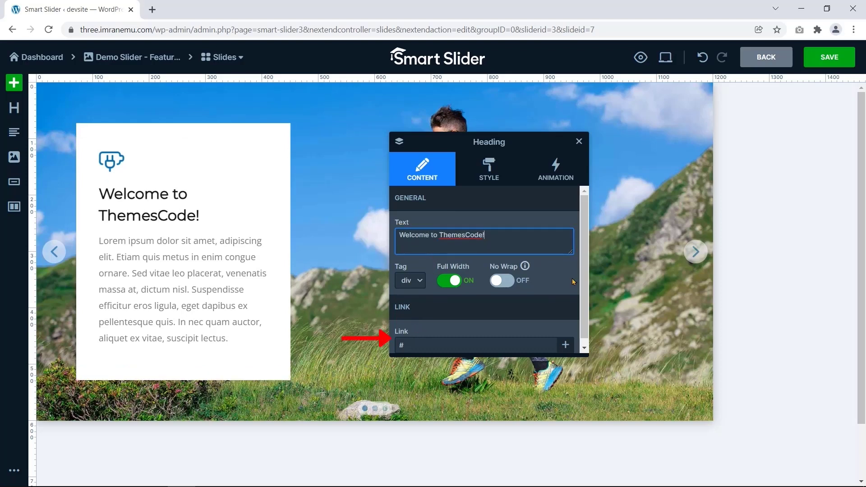
scroll(573, 281, down, 1)
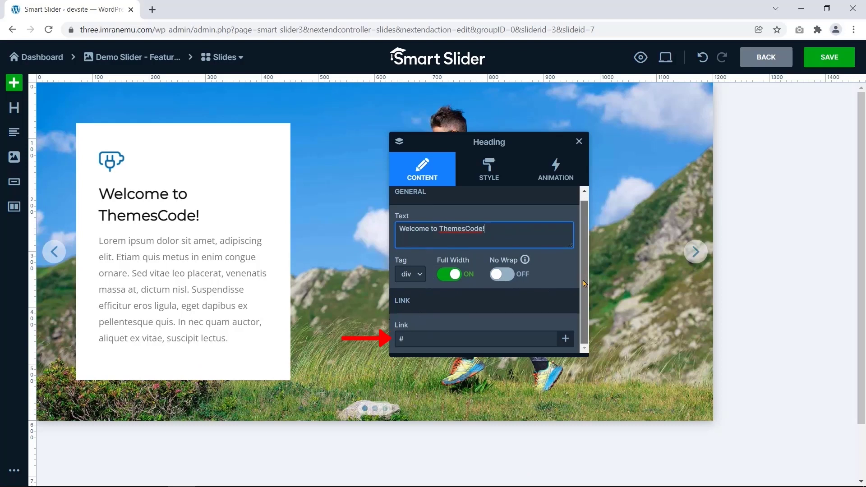
click(410, 337)
key(BackSpace)
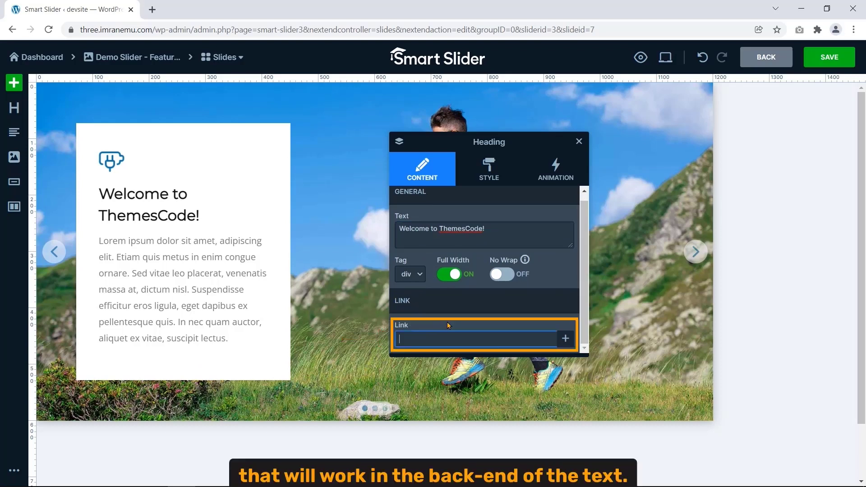
text(https://)
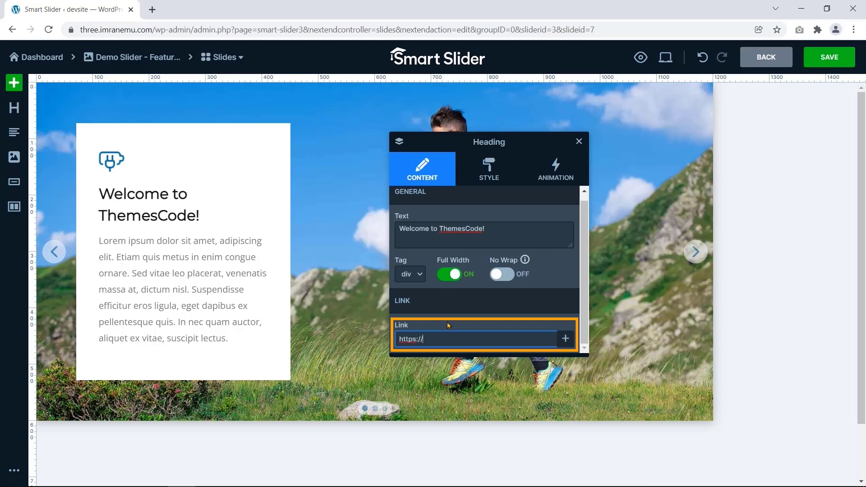
text(www.themescode.com)
click(563, 339)
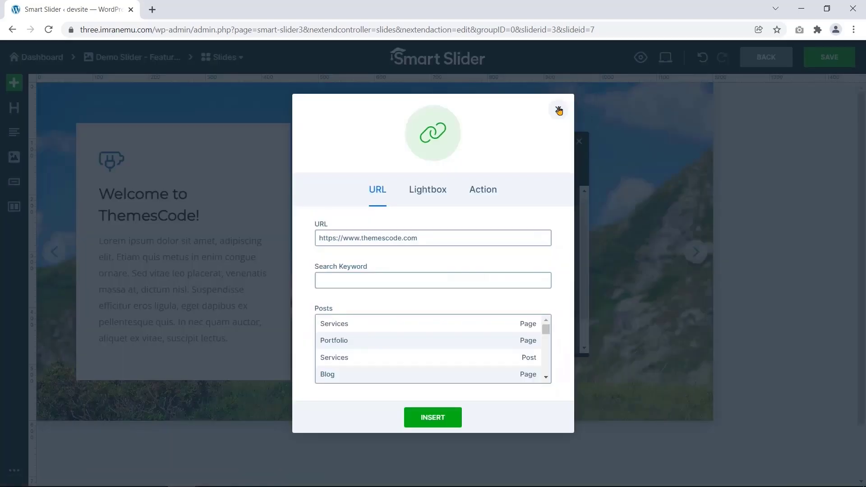
click(558, 108)
scroll(580, 327, down, 1)
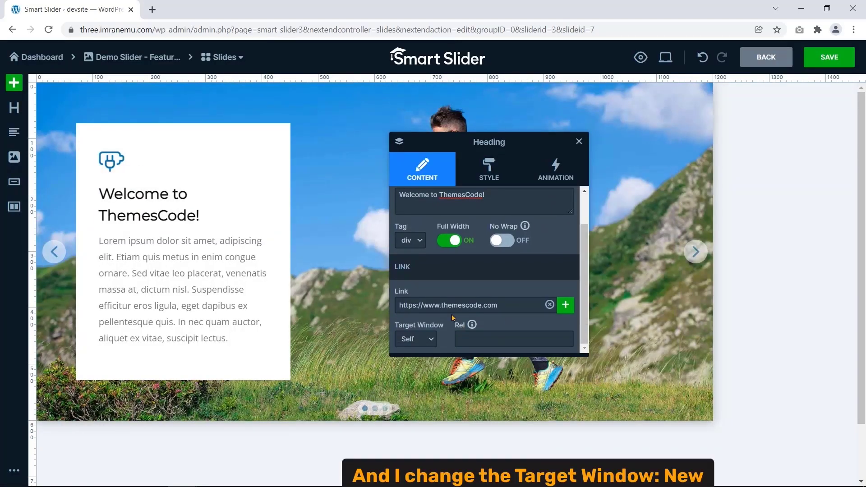
click(433, 340)
click(423, 361)
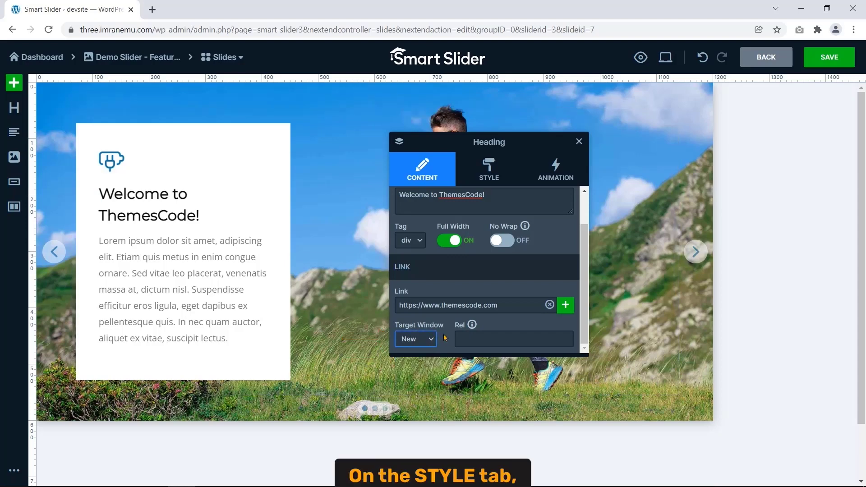
click(504, 180)
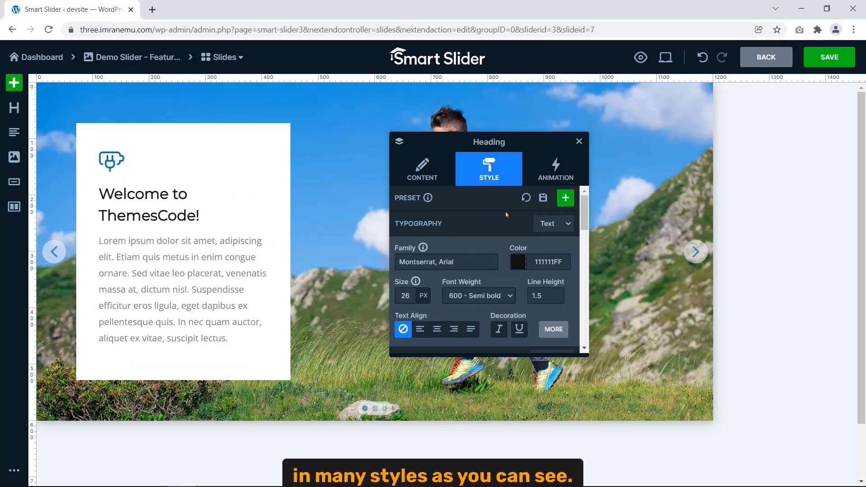
Step: Style the heading in Average font, green 27AE60FF, size 27 px, centre-aligned
mouse_move(583, 214)
mouse_down()
mouse_move(591, 339)
mouse_move(587, 207)
mouse_up()
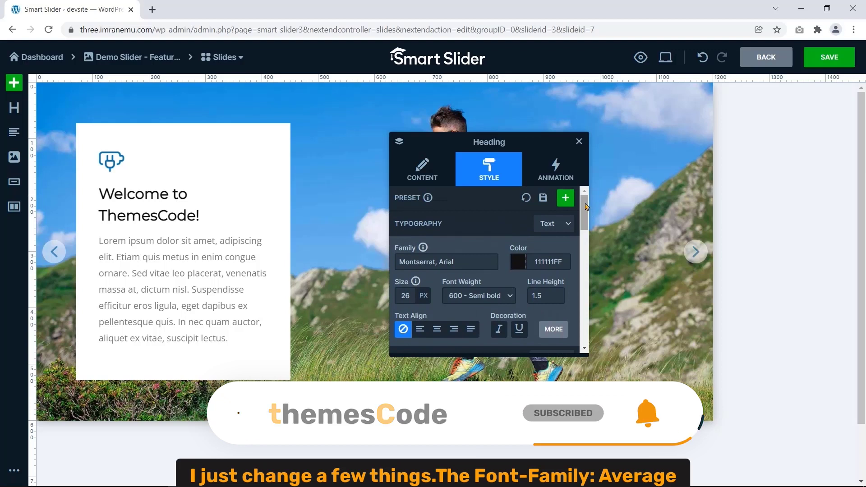
click(466, 260)
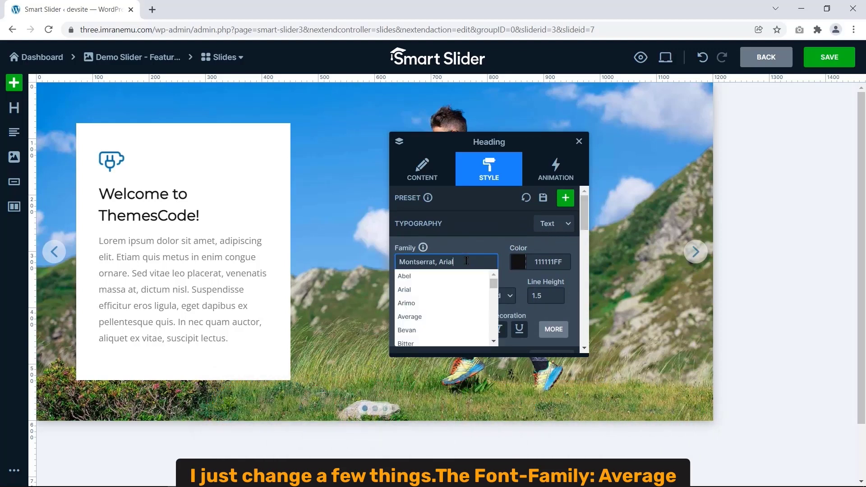
click(440, 318)
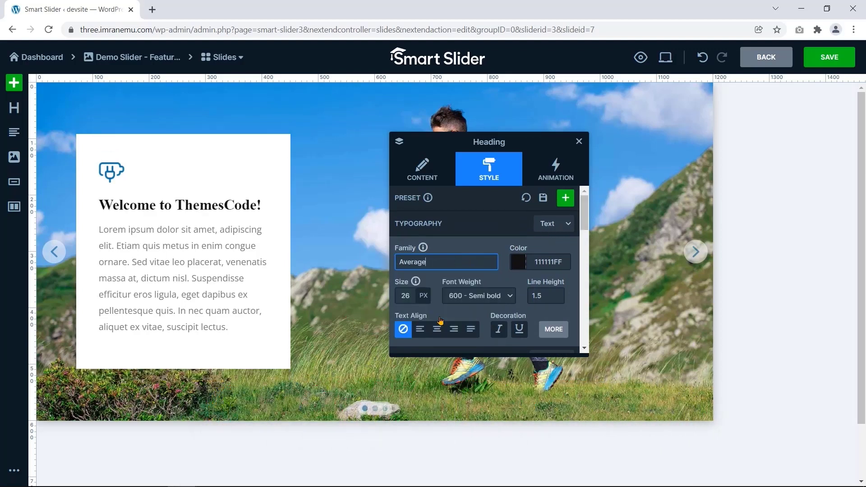
click(520, 267)
click(553, 296)
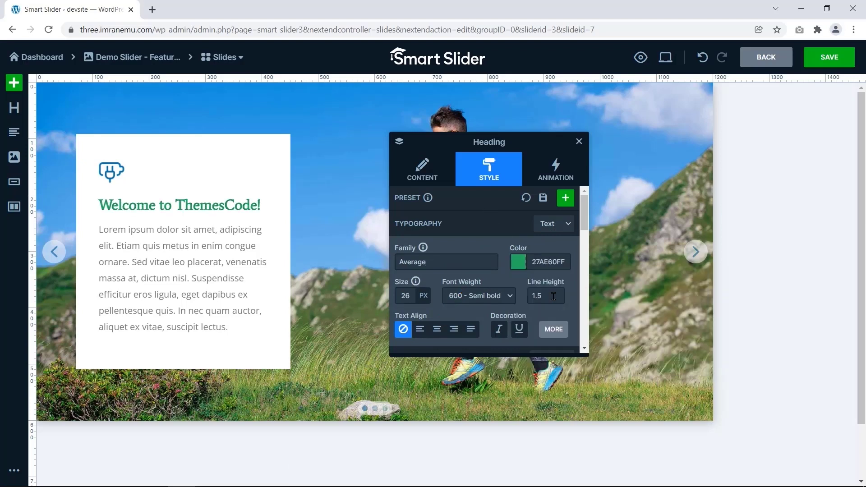
click(406, 295)
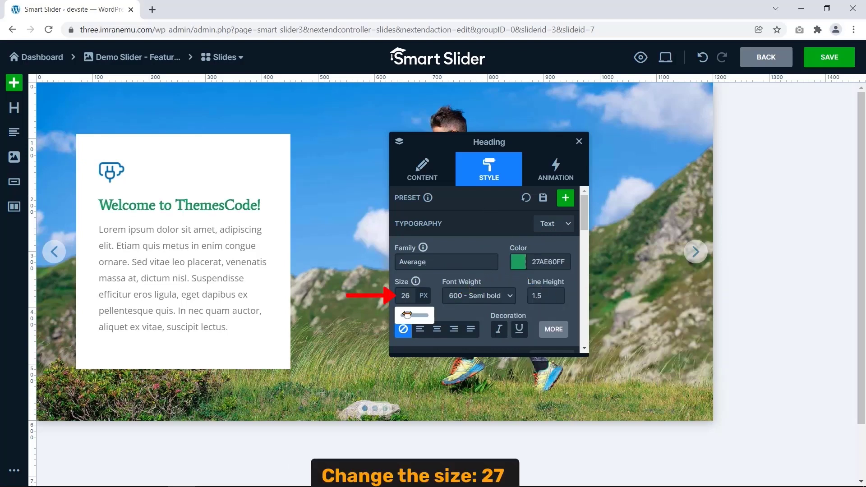
drag(407, 315, 408, 315)
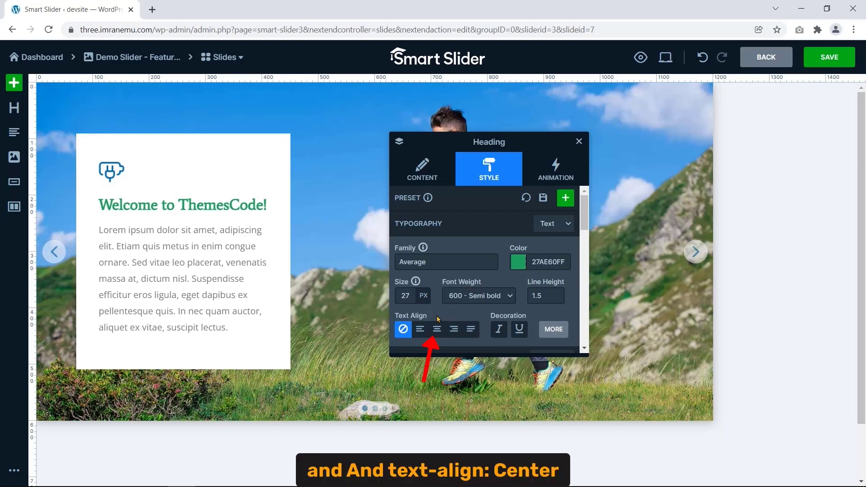
click(436, 330)
Step: Review the heading's animation options and the paragraph layer's tabs, then save the slide
click(538, 182)
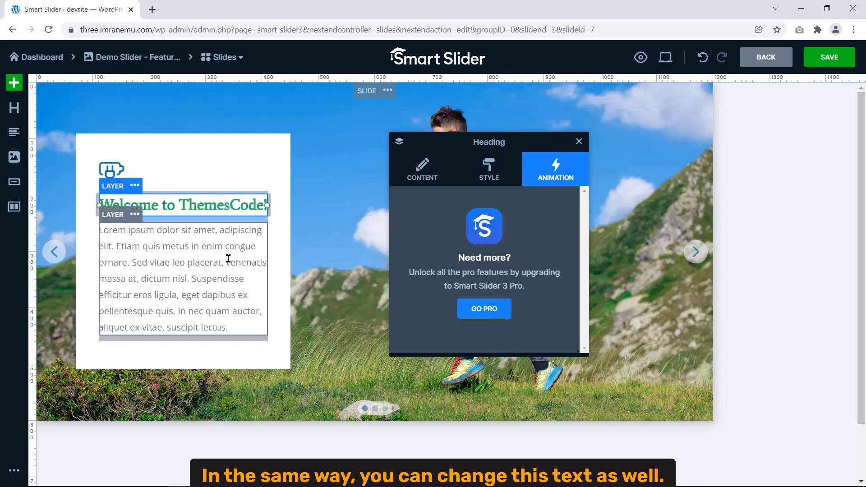
click(251, 285)
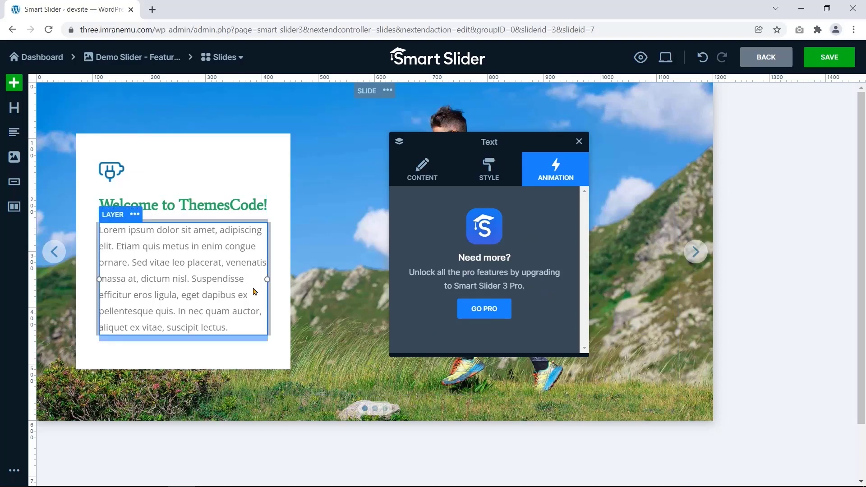
click(442, 177)
click(485, 176)
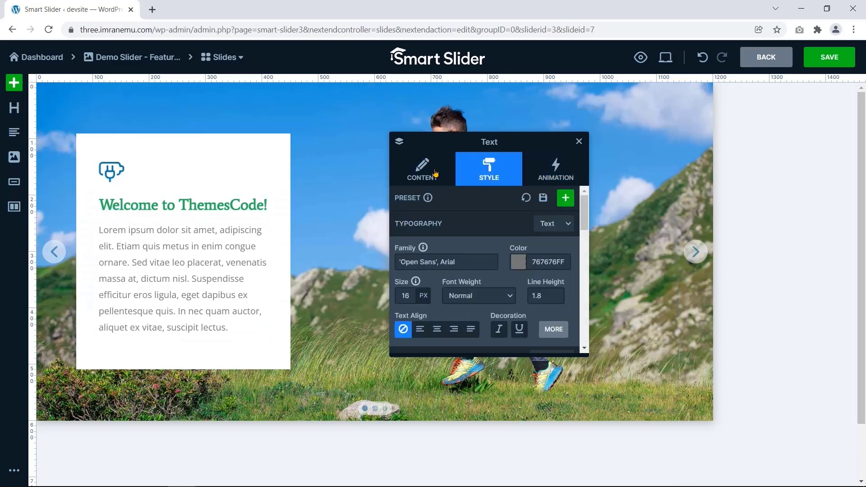
click(435, 175)
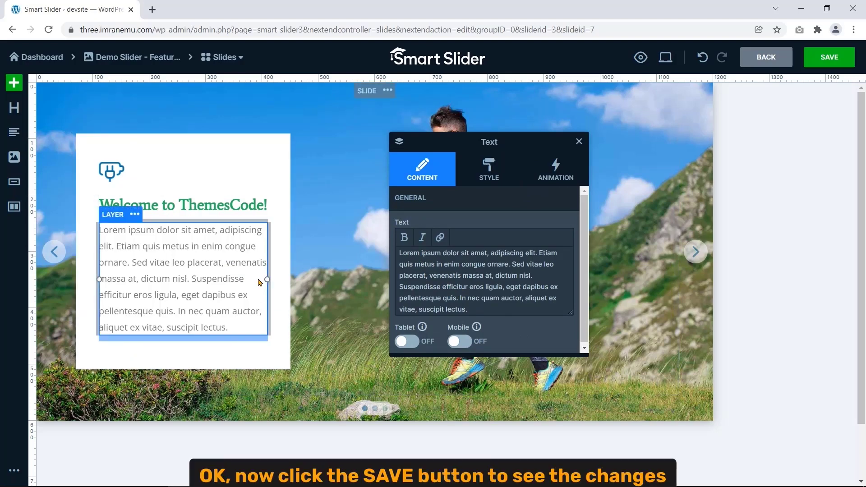
click(815, 66)
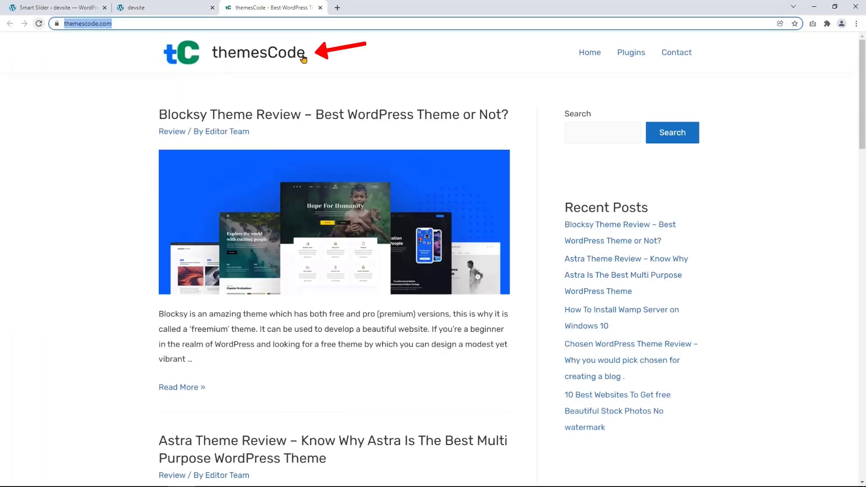
Step: Scroll through the themescode.com blog posts, then close that site's tab
scroll(521, 127, down, 20)
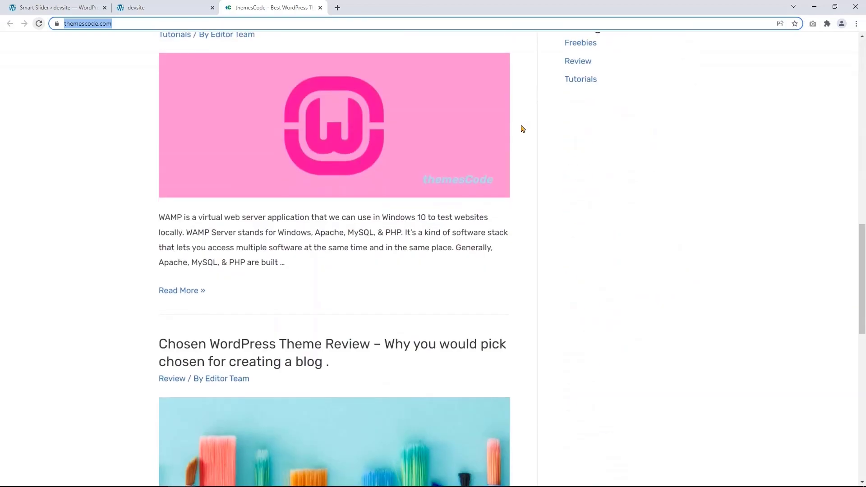
scroll(521, 129, down, 8)
scroll(521, 130, up, 15)
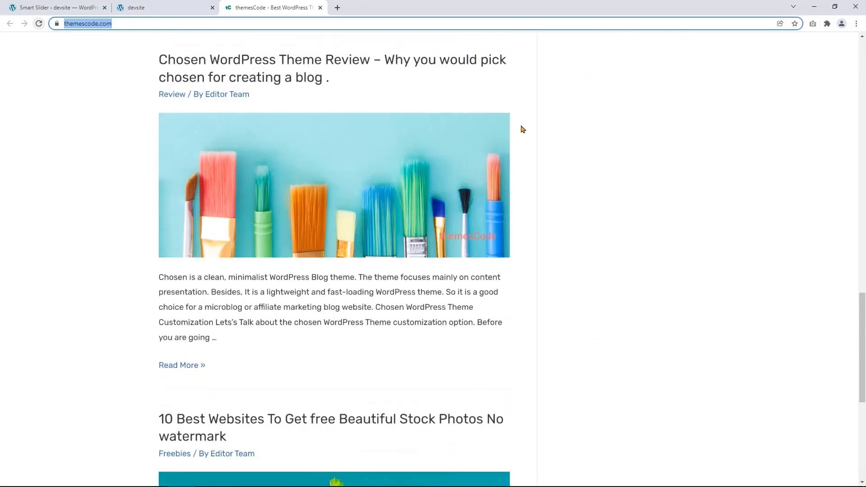
scroll(521, 129, up, 14)
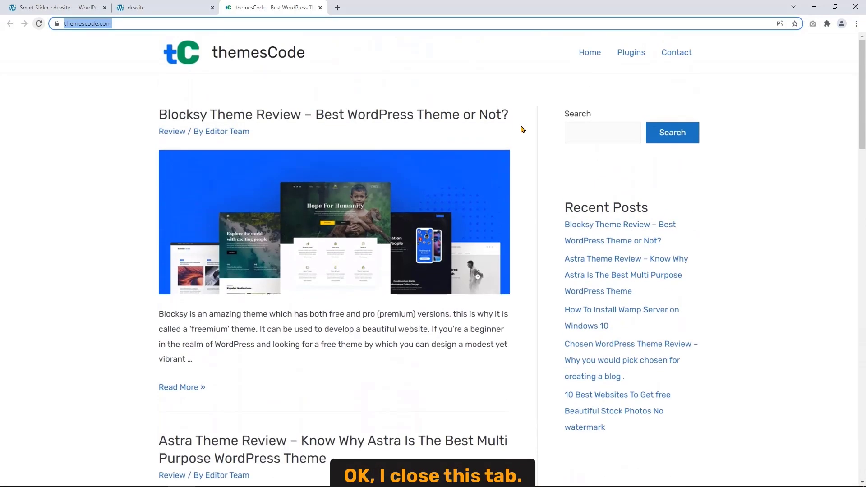
click(320, 8)
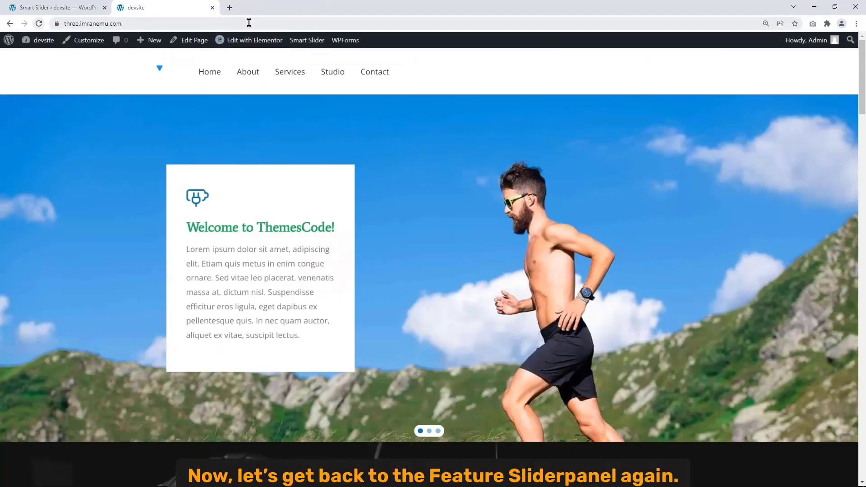
Step: Back in the Feature Slider, add an image slide from the orange canyon photo and open it
click(74, 10)
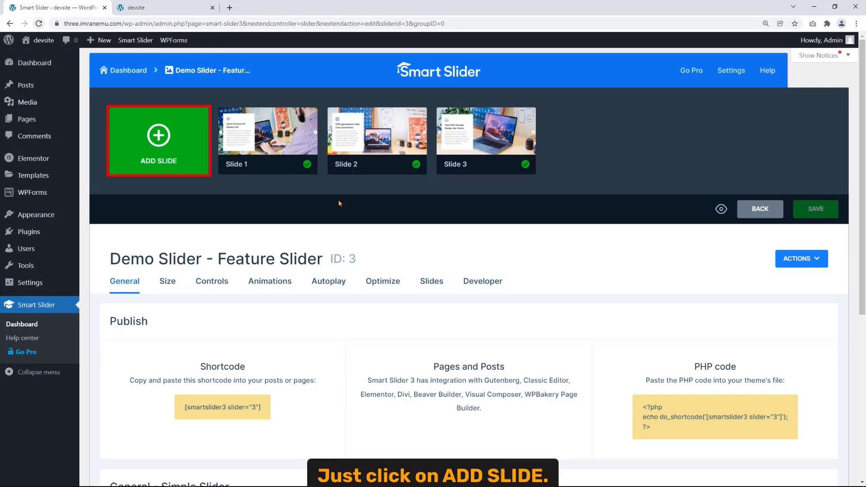
click(159, 139)
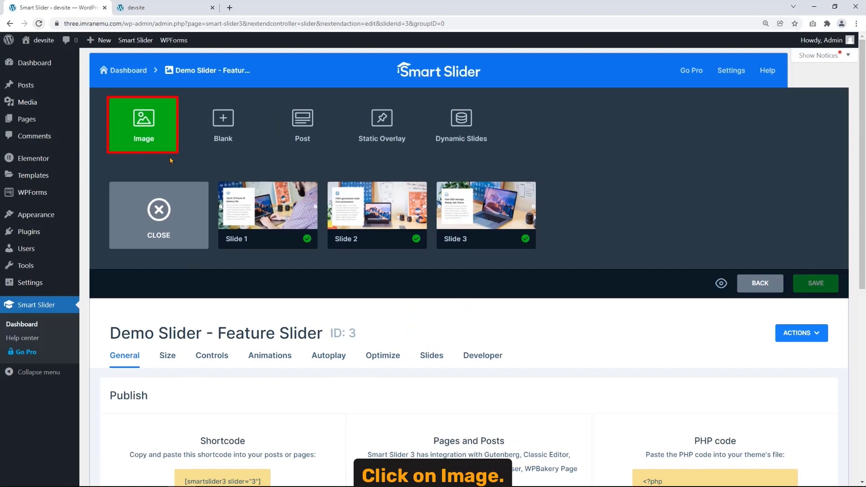
click(168, 133)
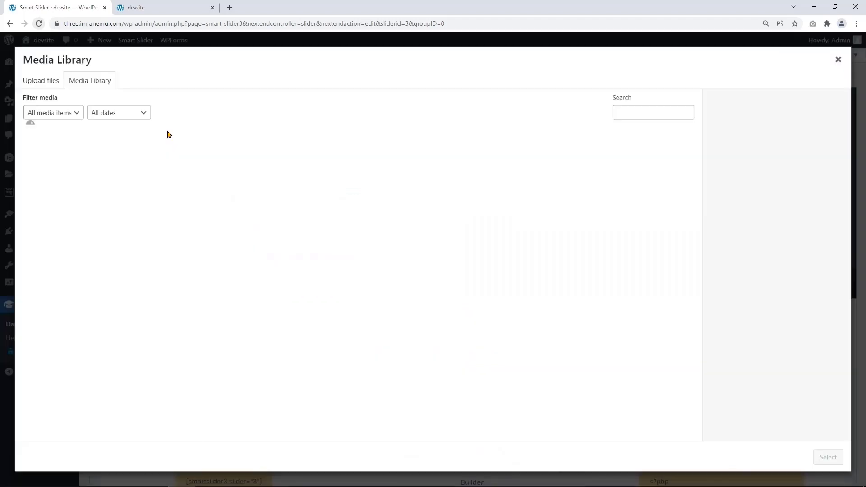
scroll(288, 222, down, 2)
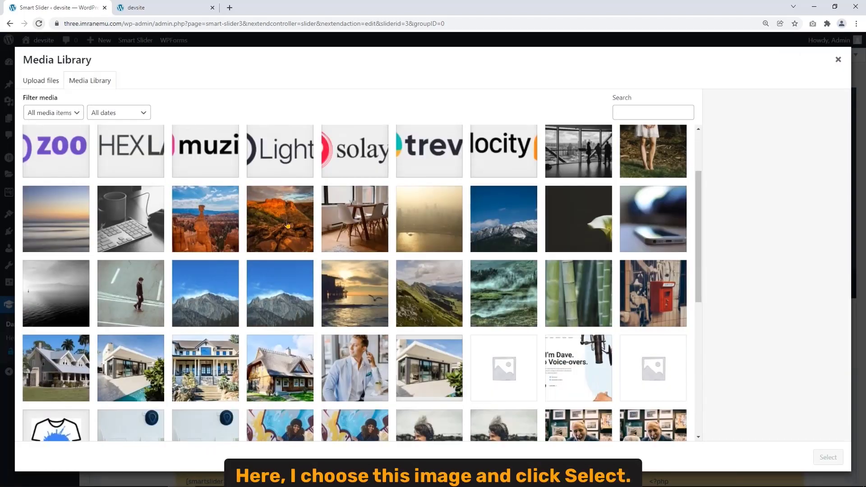
click(288, 224)
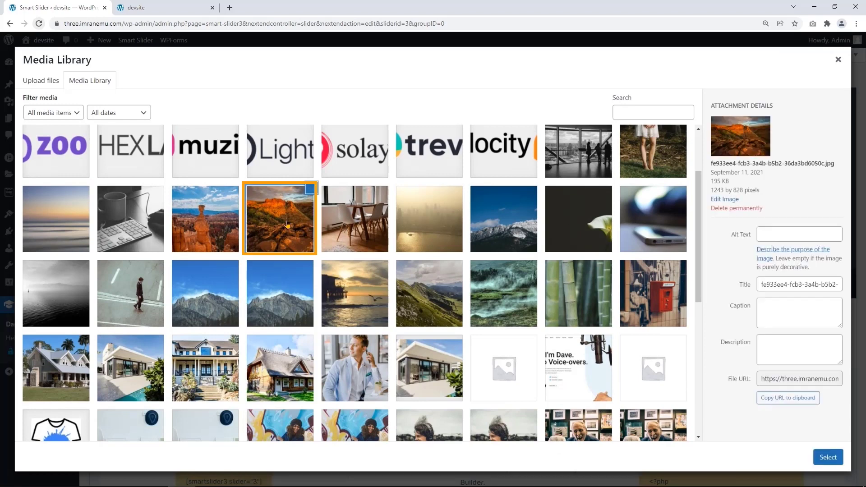
click(828, 457)
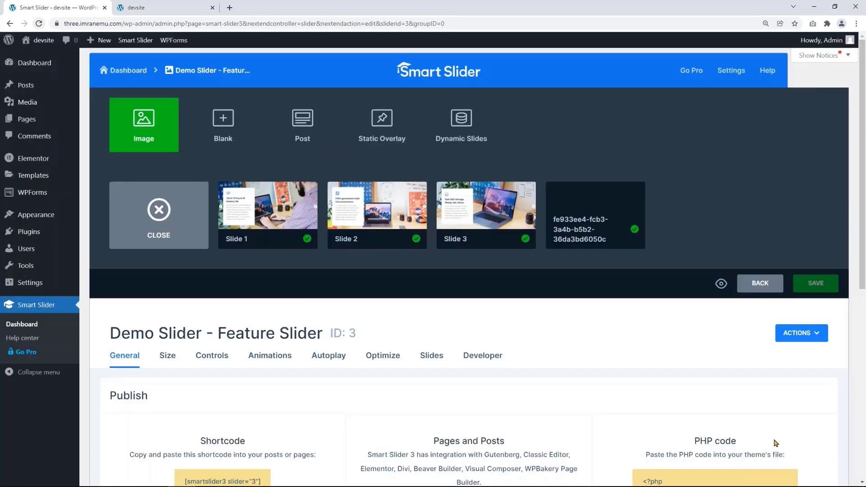
mouse_move(633, 245)
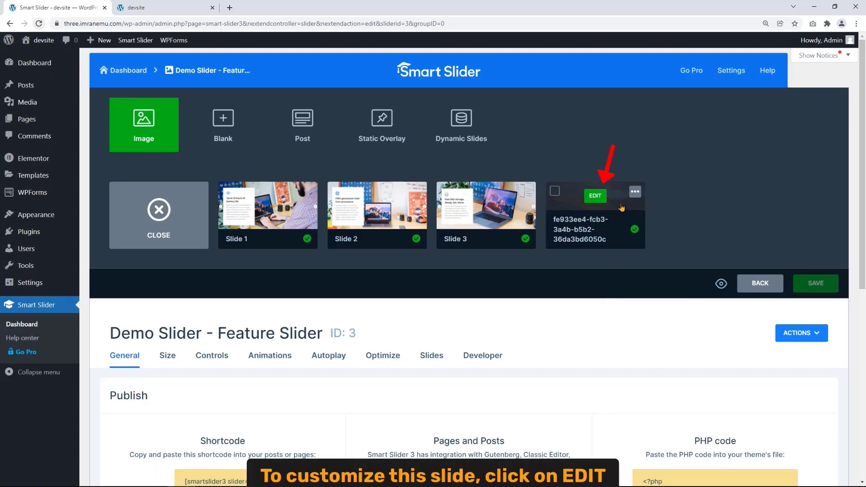
click(601, 201)
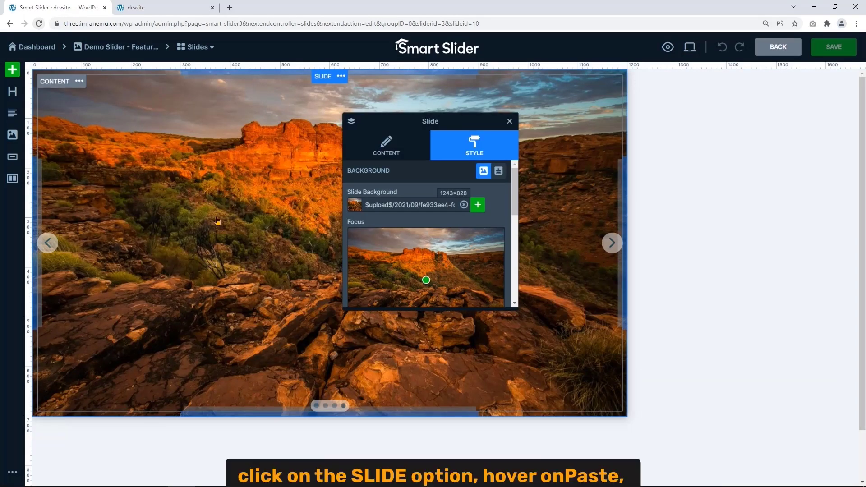
Step: Paste the copied 'Up to 12 hours of battery life' row onto the canyon slide and try dragging it left
click(341, 76)
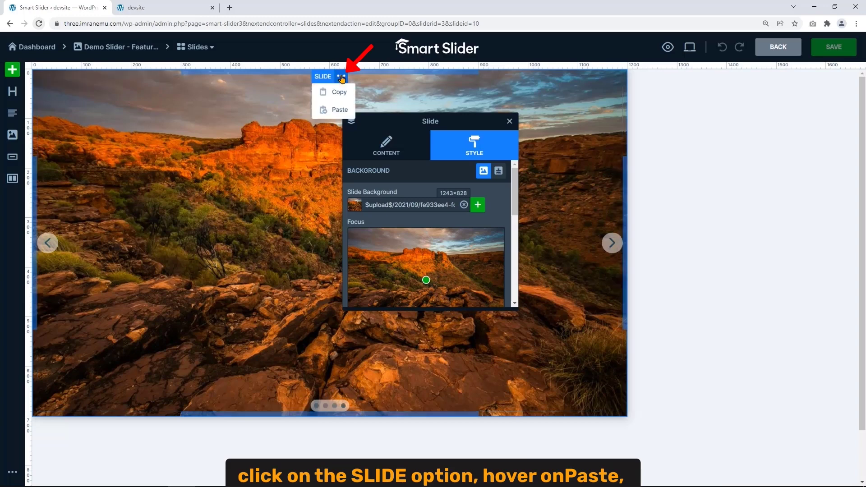
mouse_move(332, 111)
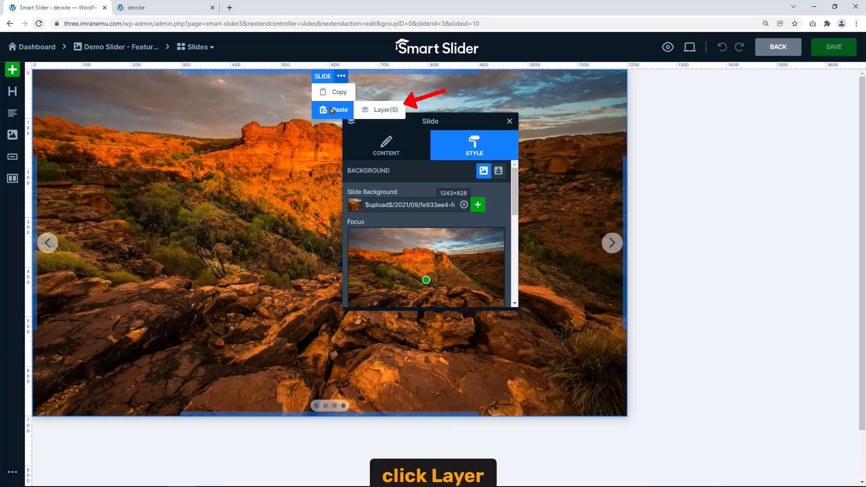
click(381, 110)
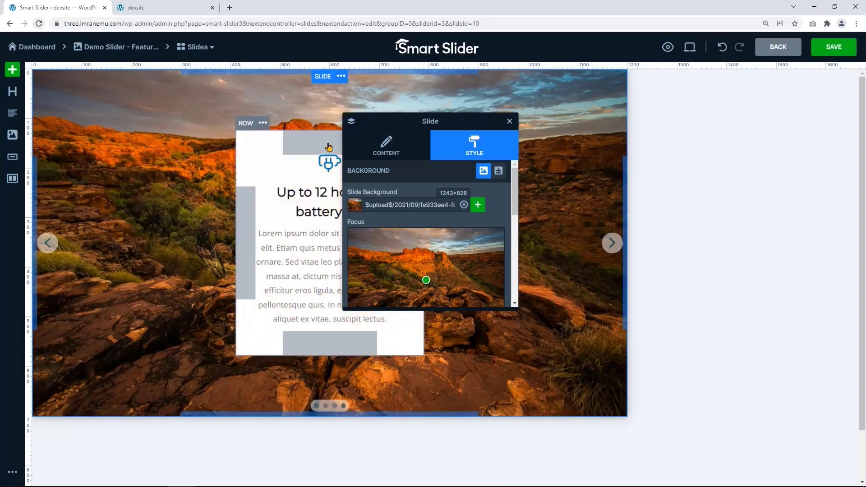
drag(298, 158, 198, 156)
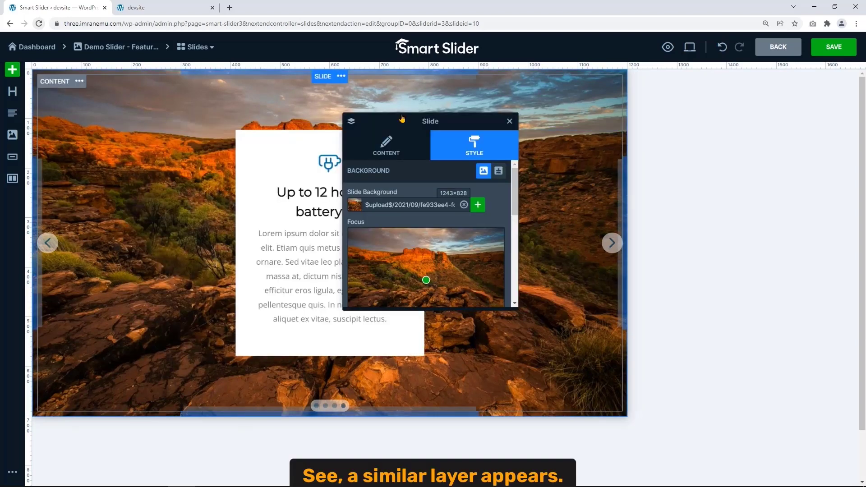
drag(379, 124, 479, 145)
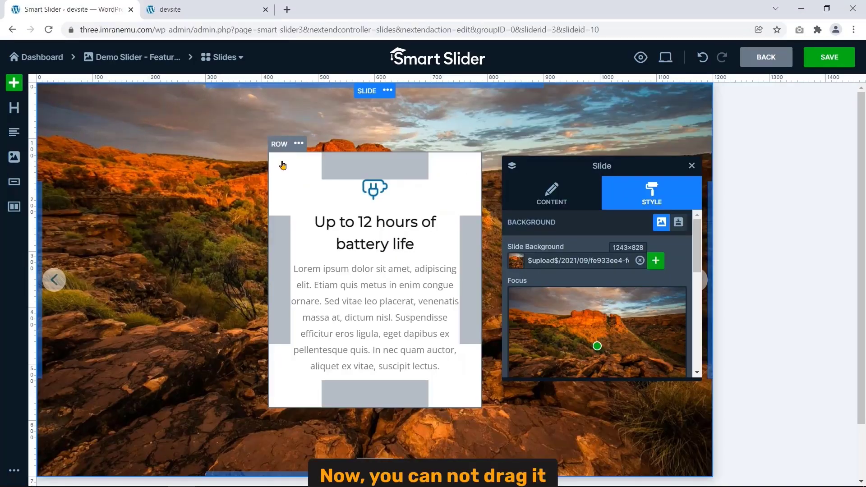
drag(282, 165, 281, 217)
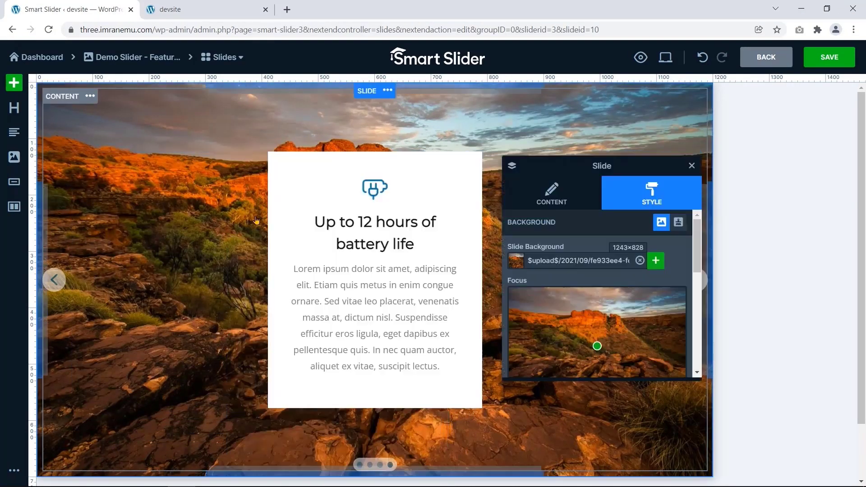
Step: Make the pasted row absolutely positioned and drag it left to about Left -242 px, Top 31 px
click(292, 166)
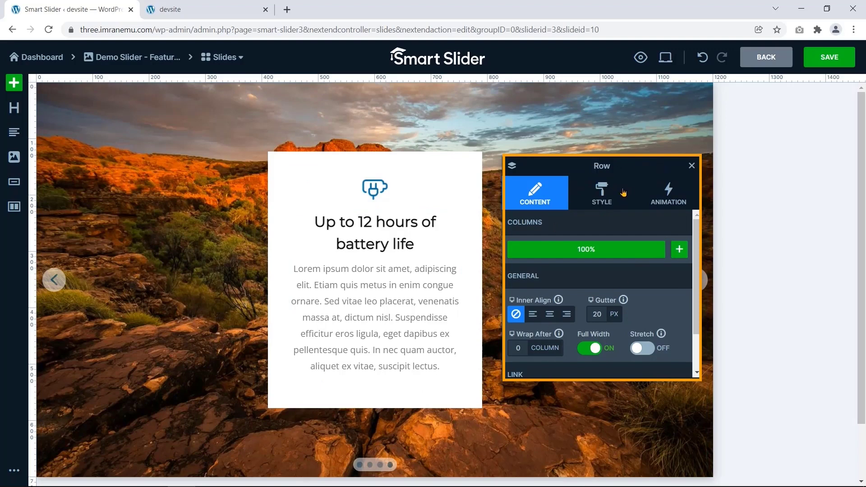
click(608, 197)
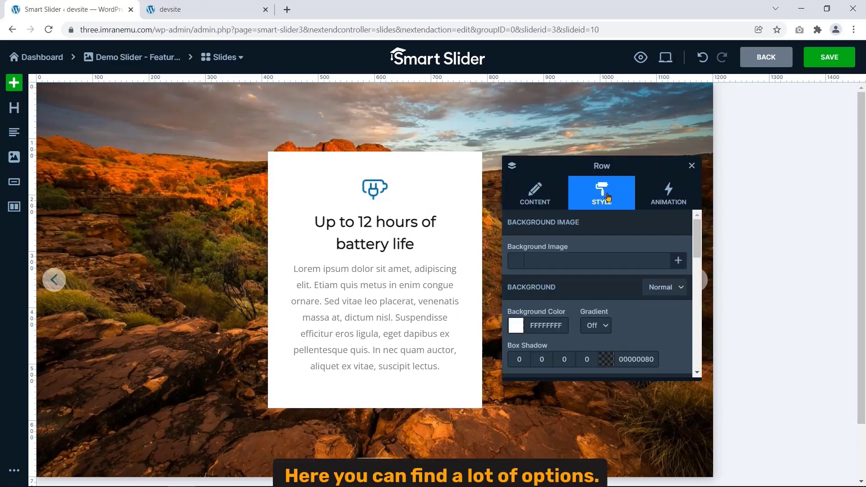
drag(694, 245, 695, 324)
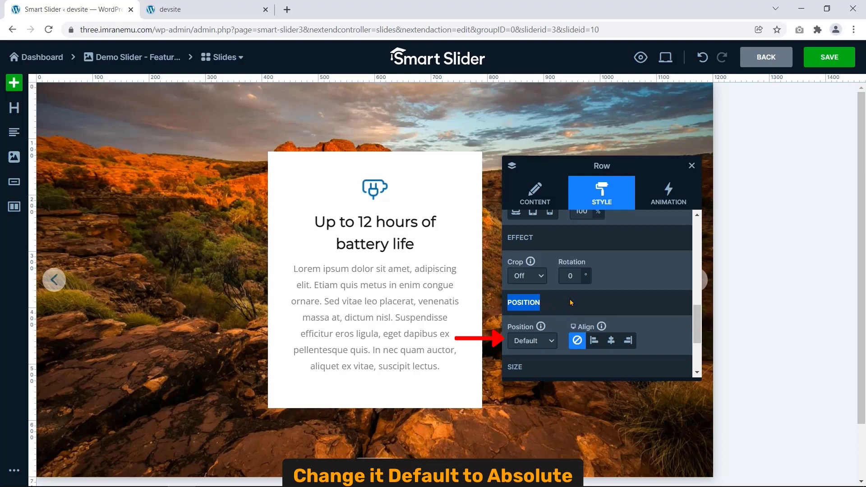
click(551, 342)
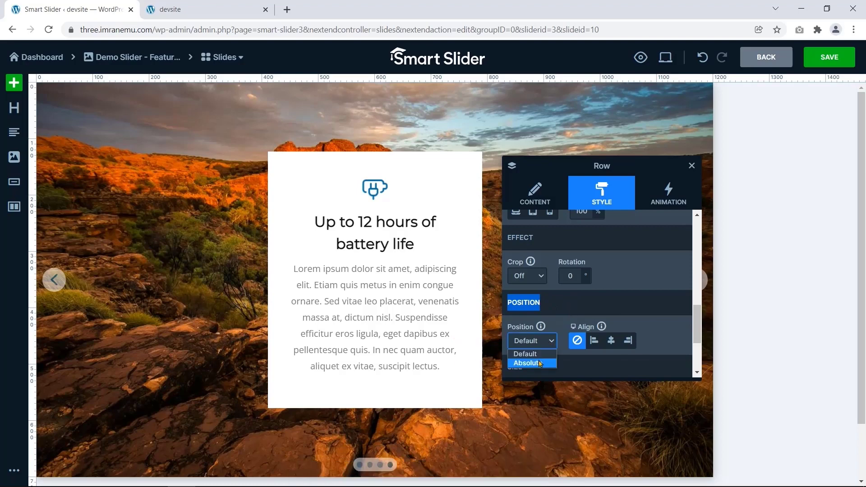
click(540, 363)
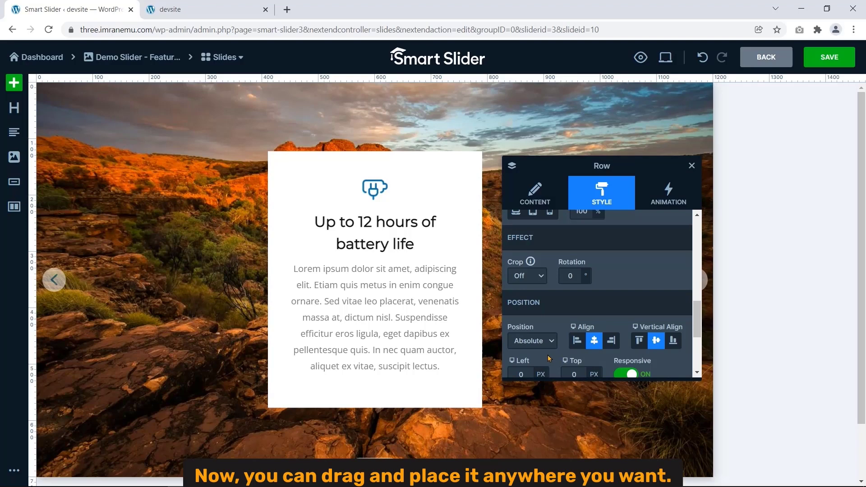
drag(443, 165, 308, 180)
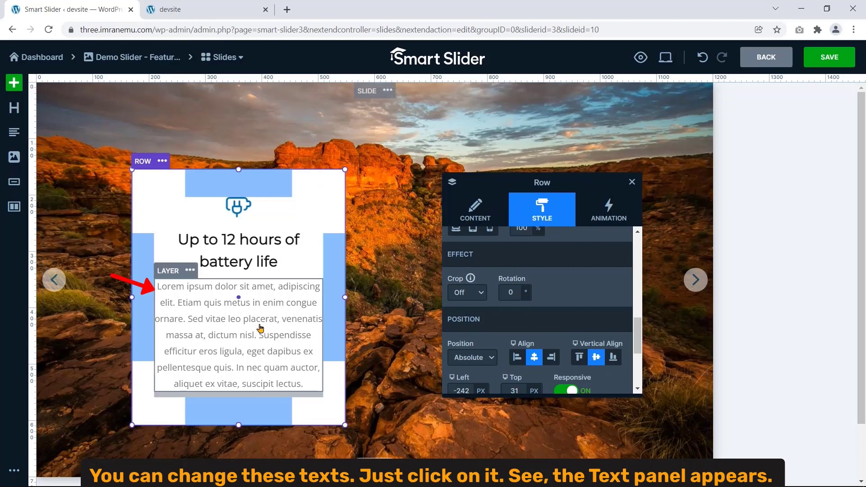
Step: Replace the paragraph's Lorem ipsum text with 'ThemesCode-Best WordPress Themes and Plugins'
click(314, 348)
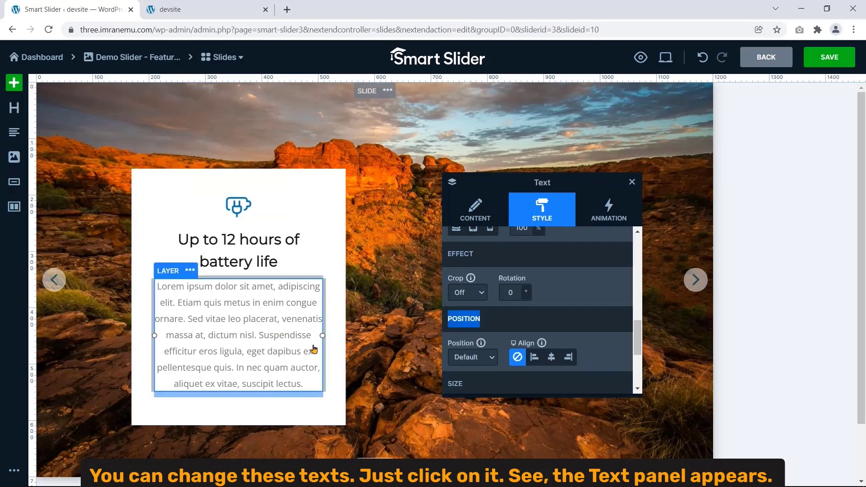
click(487, 209)
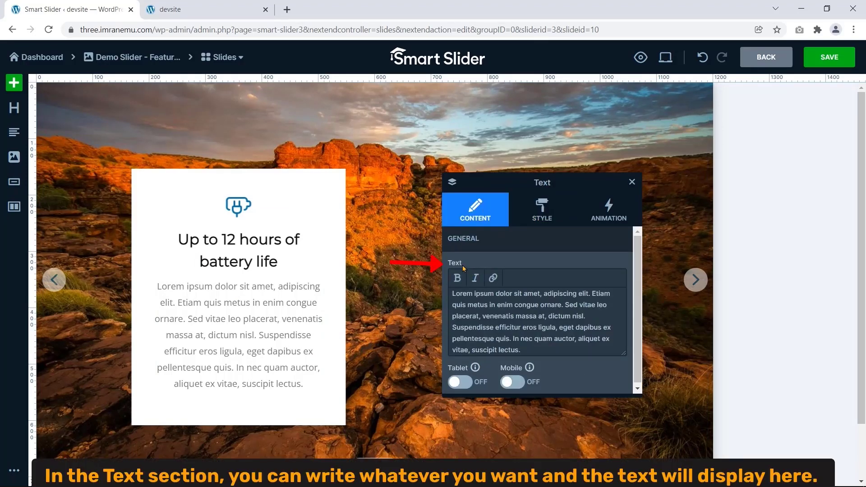
drag(464, 268, 448, 266)
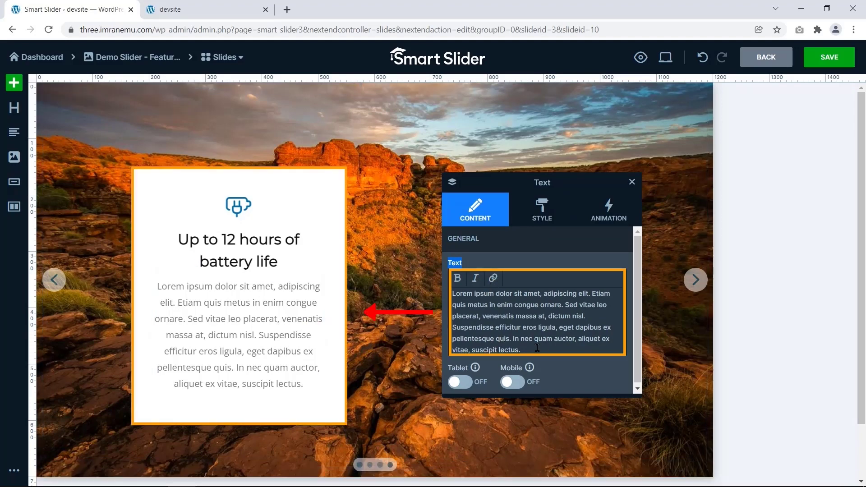
drag(521, 349, 503, 336)
key(ctrl+a)
key(BackSpace)
text(Themes)
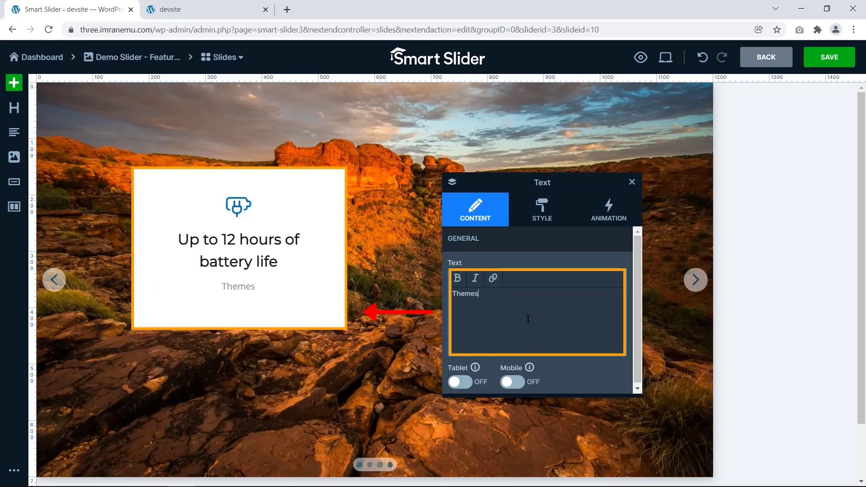
text(Code-Be)
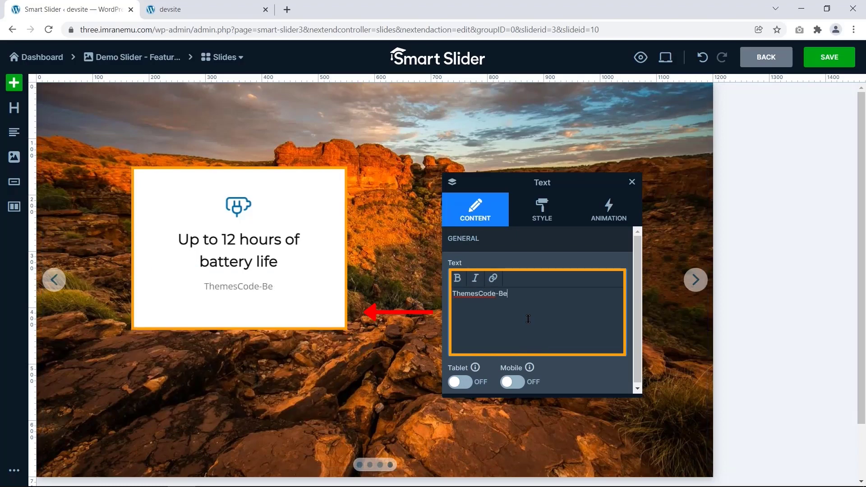
text(st WordPress Theme)
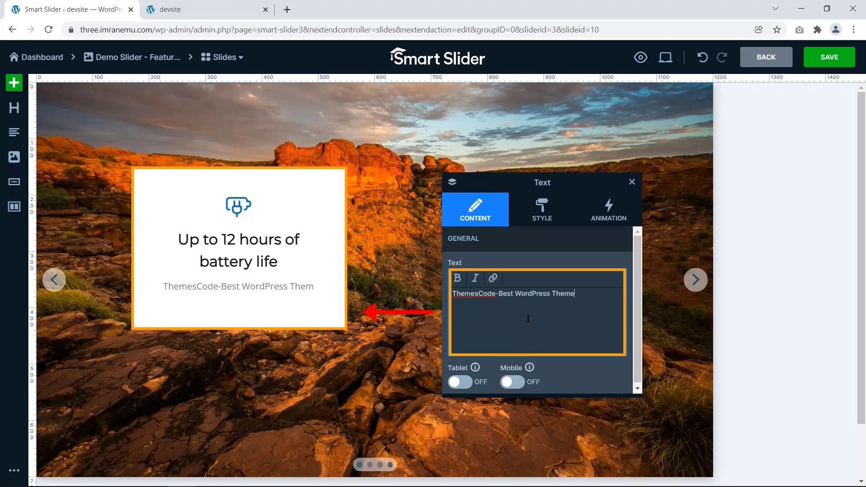
text(s and Plugins)
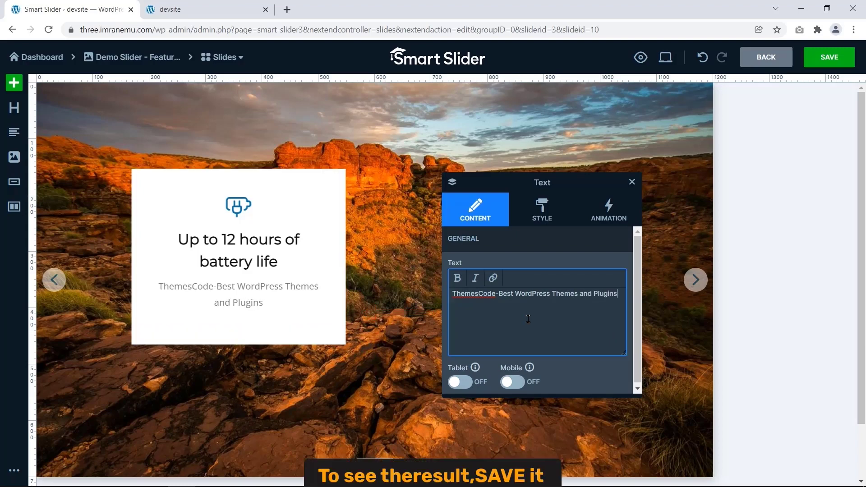
Step: Save the slide and reload the devsite homepage
click(815, 65)
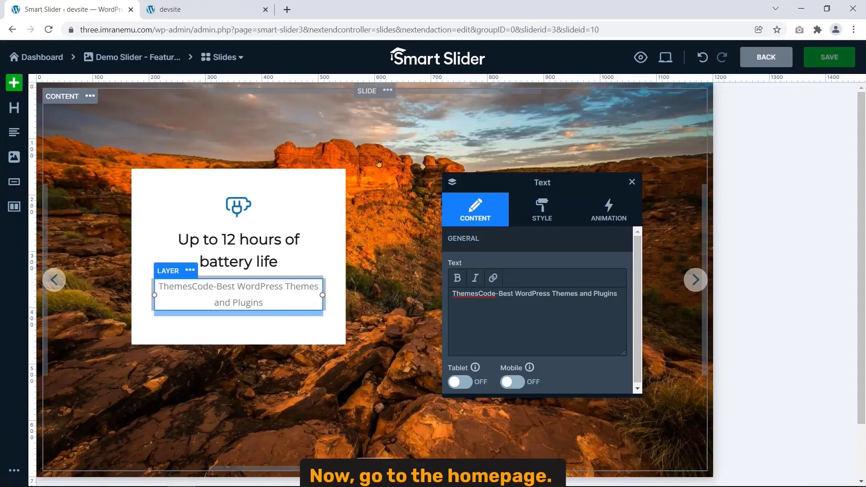
click(218, 11)
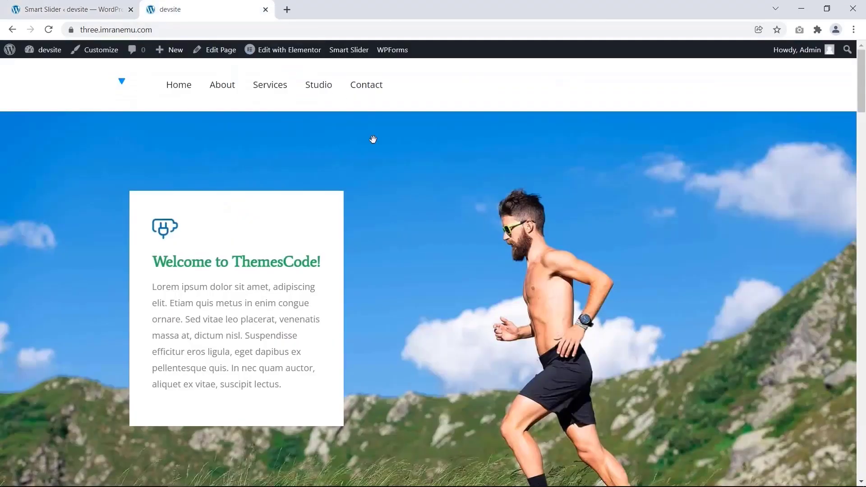
scroll(475, 358, down, 1)
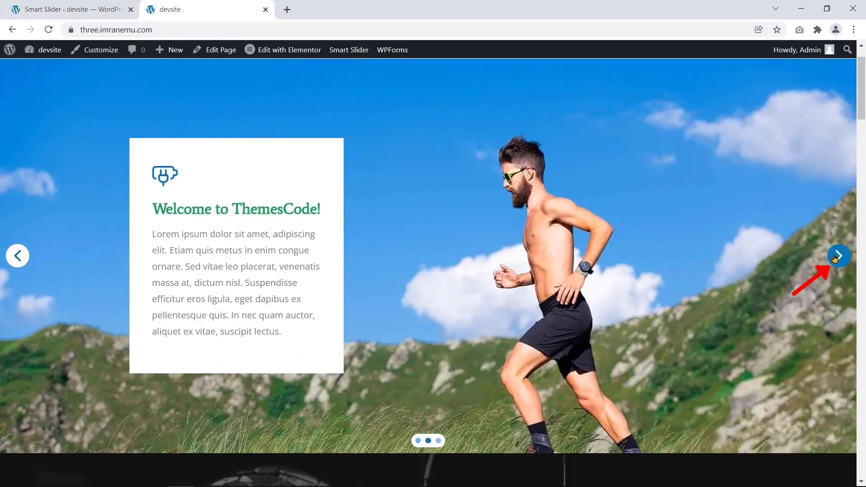
click(837, 256)
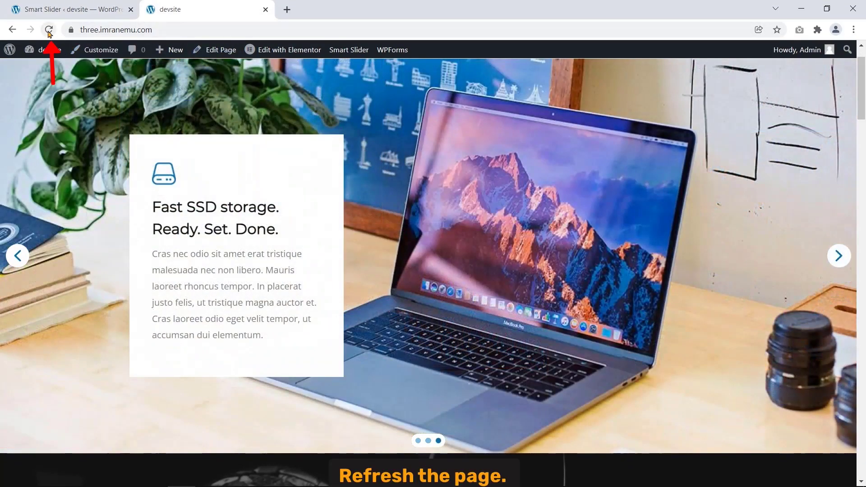
click(49, 30)
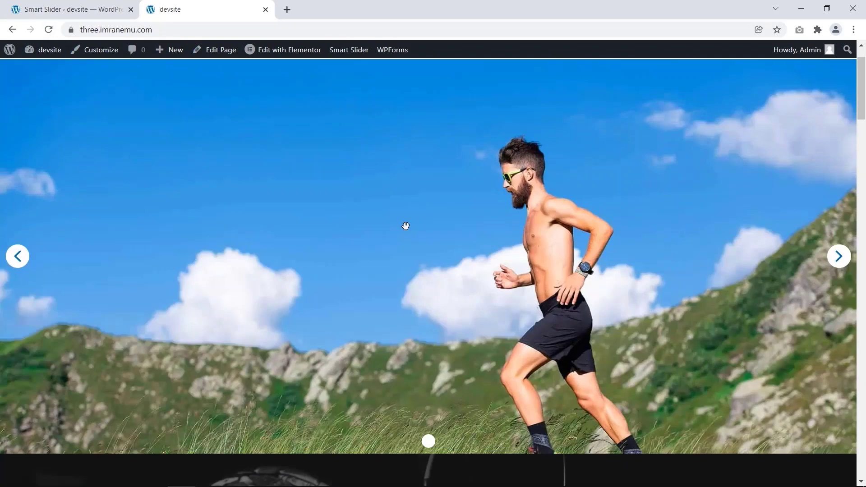
Step: Advance the homepage slider to the canyon slide showing the ThemesCode text
mouse_move(861, 91)
mouse_down()
mouse_move(861, 50)
mouse_move(862, 93)
mouse_move(864, 80)
mouse_up()
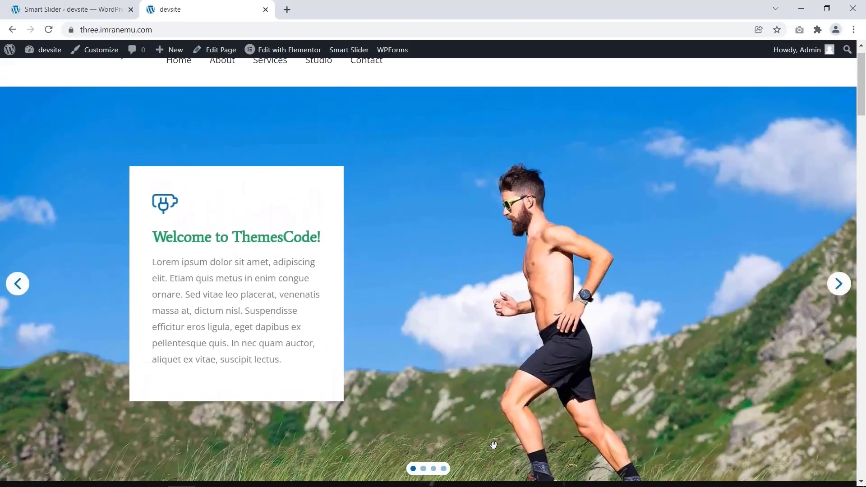
click(837, 284)
click(838, 285)
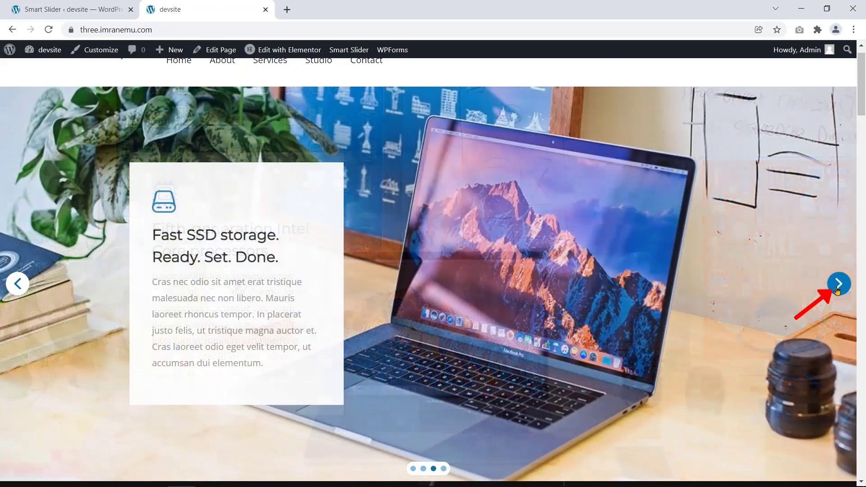
click(837, 285)
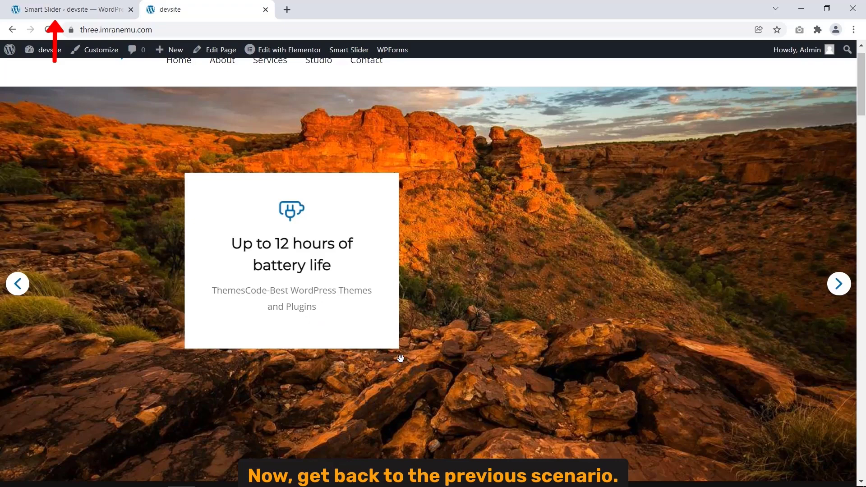
Step: Open the Demo Slider - Feature Slider settings and bring up its size options (1200 × 700 px)
click(101, 7)
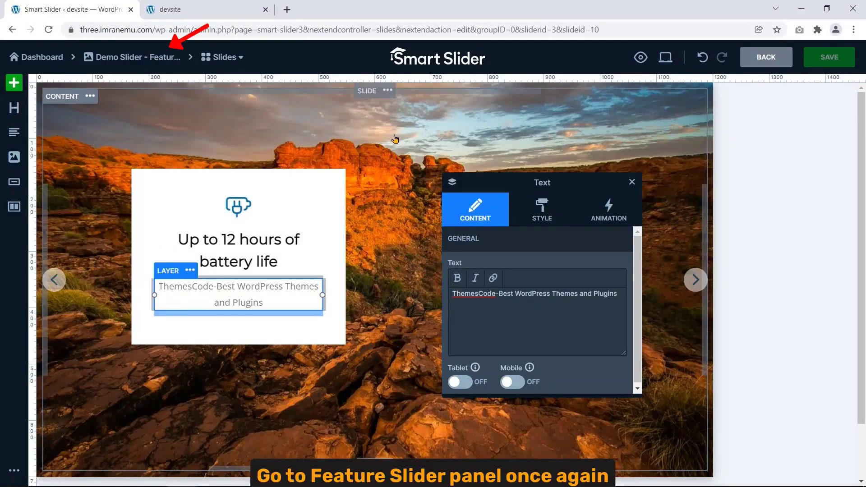
click(130, 57)
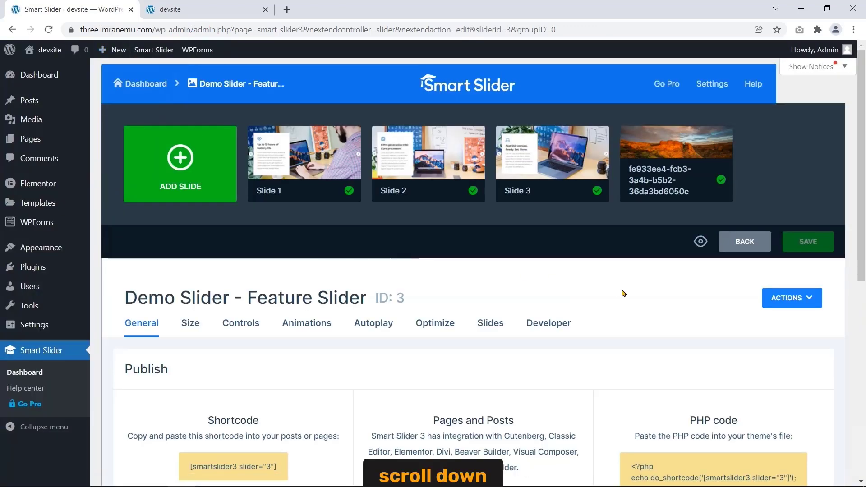
drag(863, 149, 863, 245)
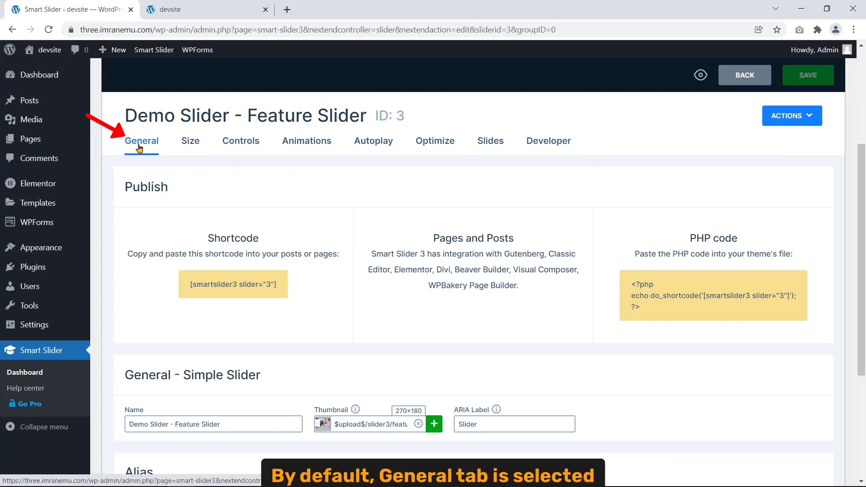
scroll(108, 224, down, 3)
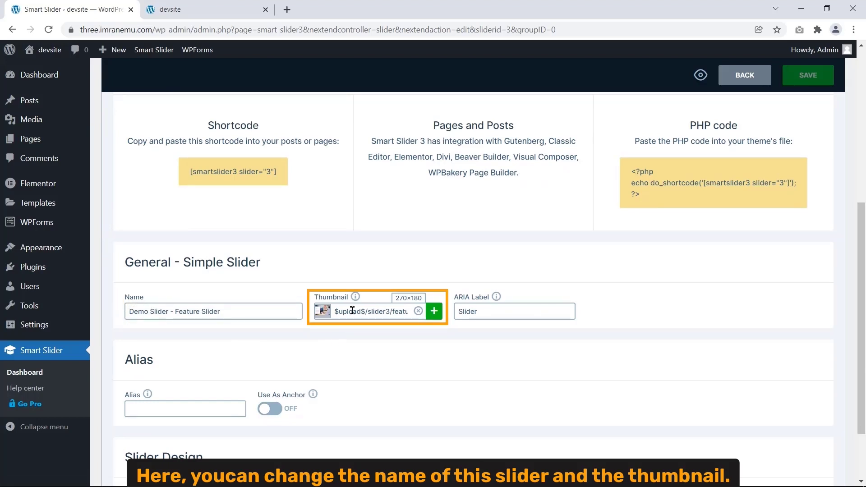
scroll(398, 338, down, 1)
scroll(337, 286, up, 4)
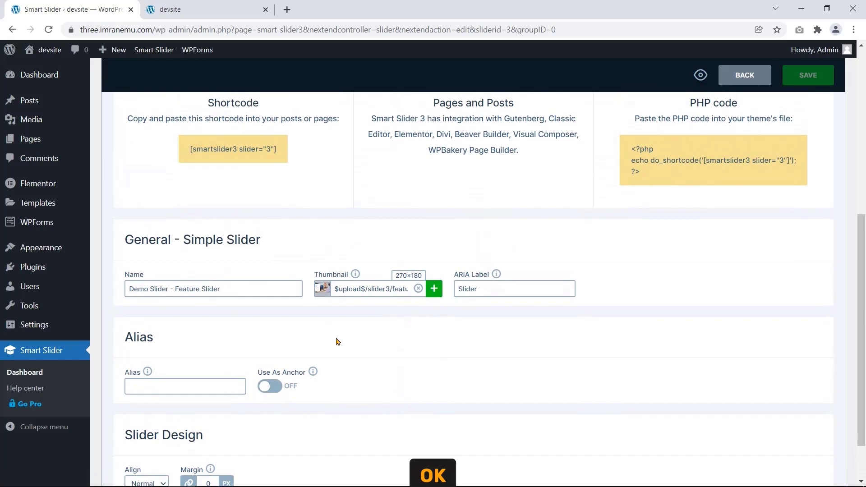
scroll(297, 284, up, 1)
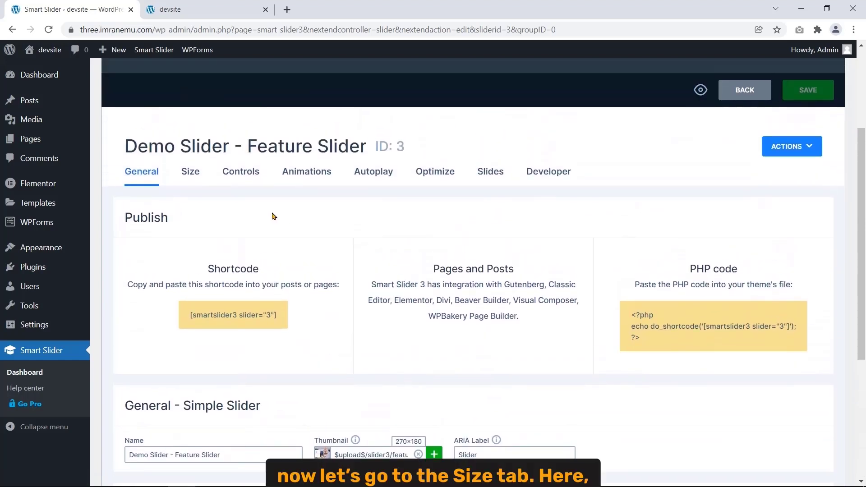
click(190, 174)
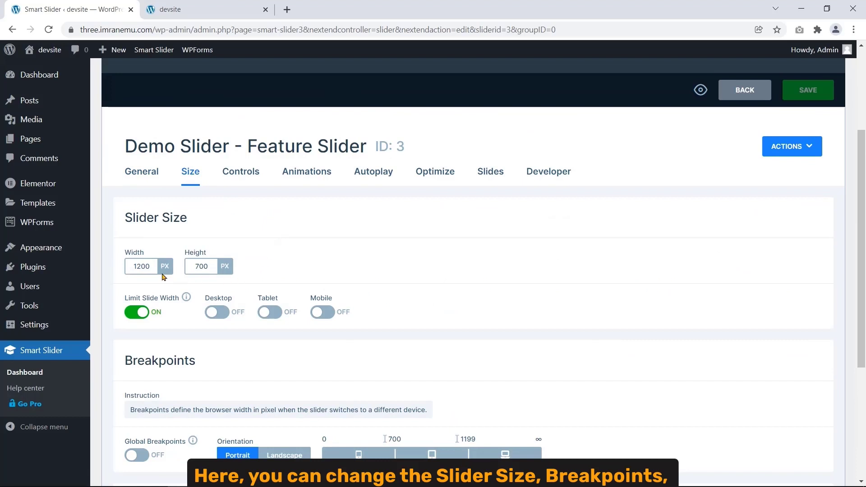
Step: In the Size settings, choose the Full width layout in place of Boxed
drag(171, 221, 187, 218)
scroll(114, 288, down, 1)
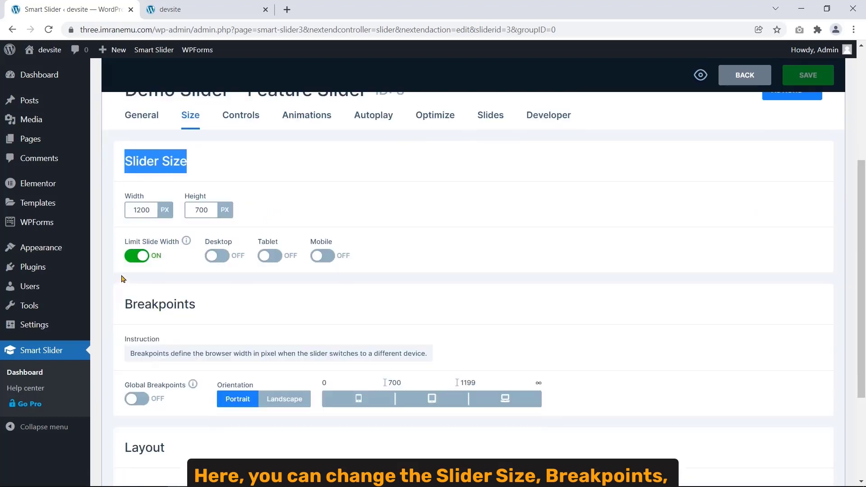
drag(124, 303, 199, 306)
scroll(105, 324, down, 1)
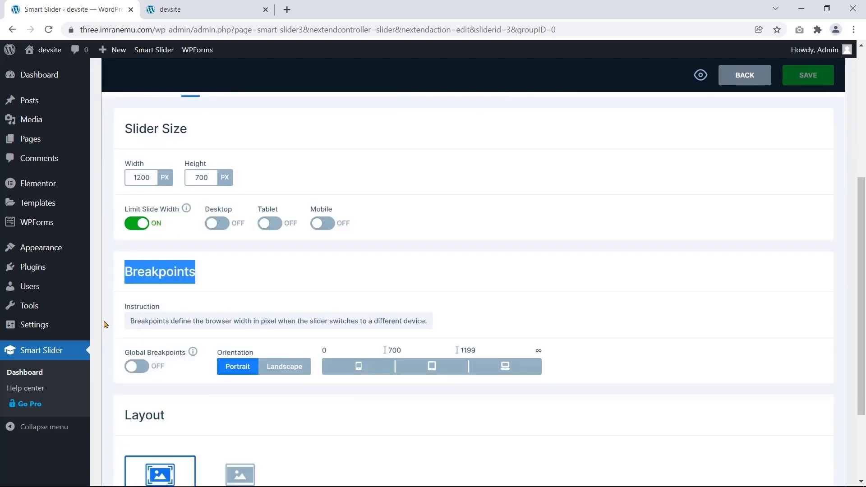
scroll(105, 324, down, 2)
drag(125, 300, 166, 301)
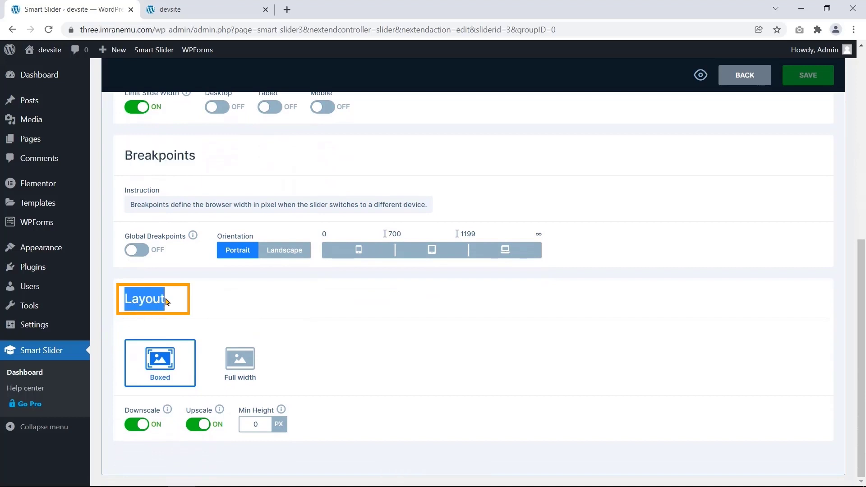
click(256, 366)
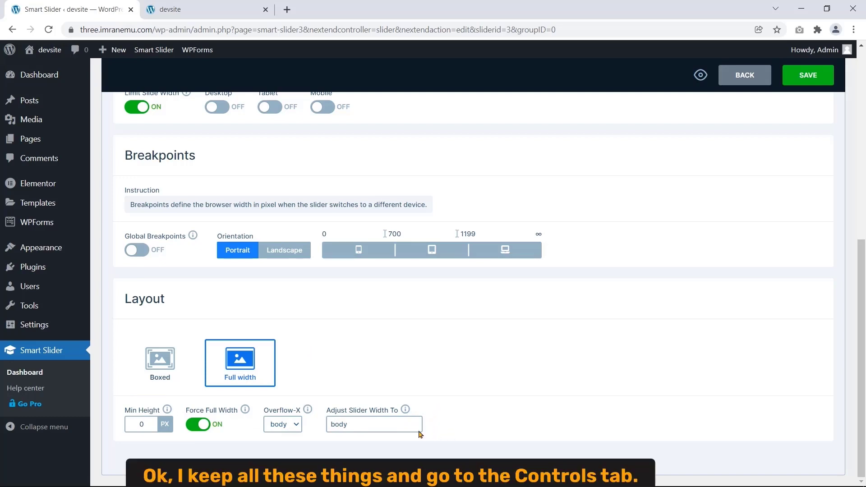
scroll(118, 437, up, 10)
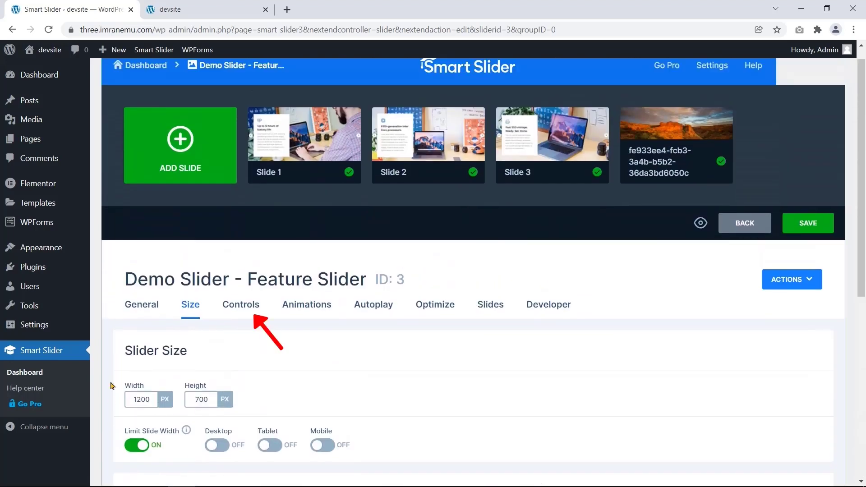
click(242, 310)
Step: Scroll through the Controls settings, highlighting the Thumbnails and Shadow sections
scroll(351, 300, down, 1)
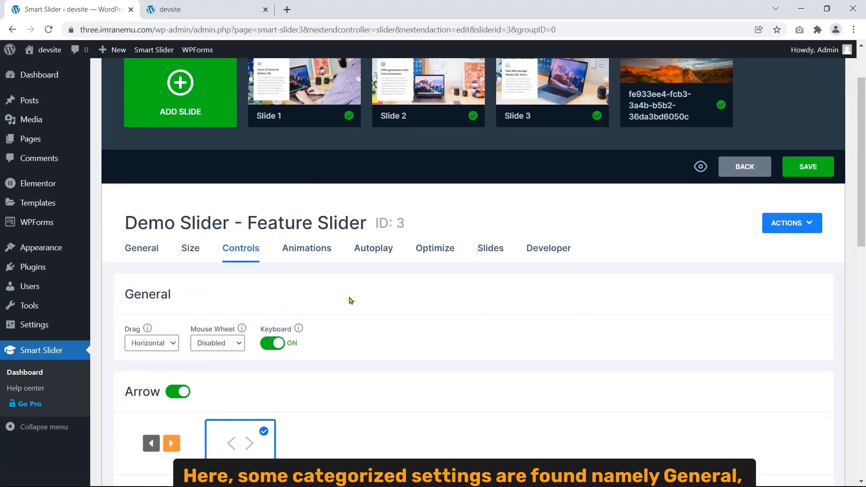
drag(179, 296, 121, 295)
scroll(118, 314, down, 1)
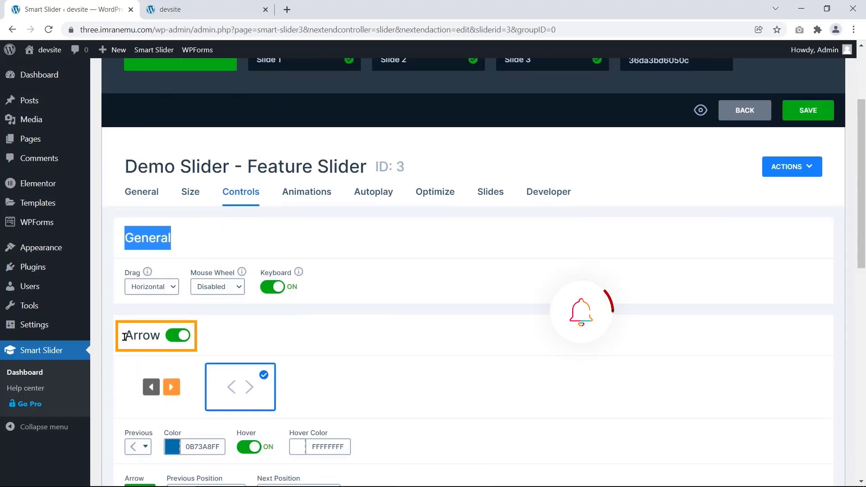
drag(123, 334, 116, 373)
scroll(134, 351, down, 5)
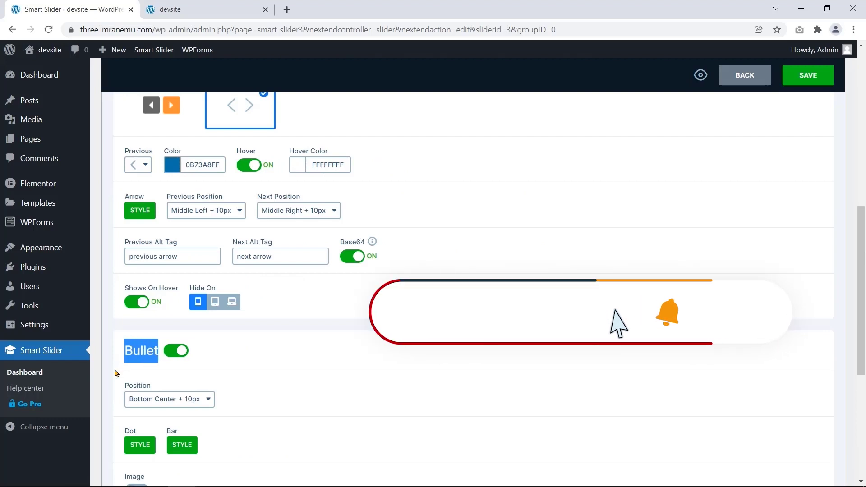
scroll(100, 370, down, 2)
scroll(101, 369, down, 2)
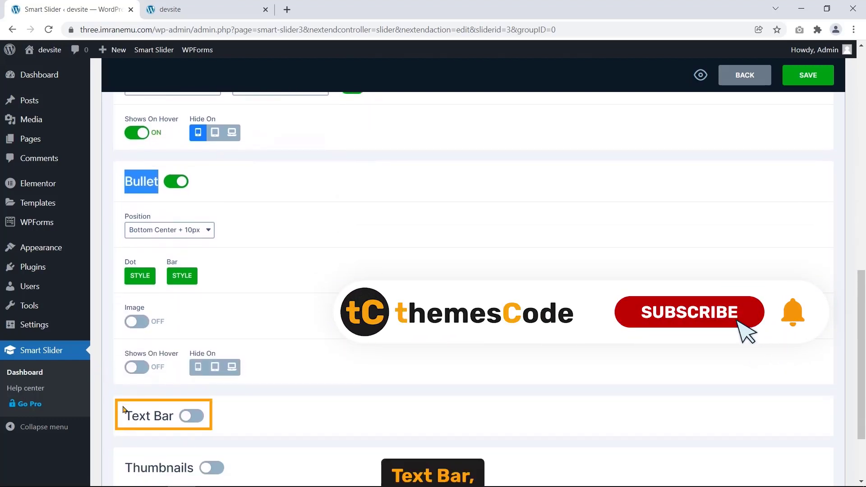
drag(123, 415, 173, 416)
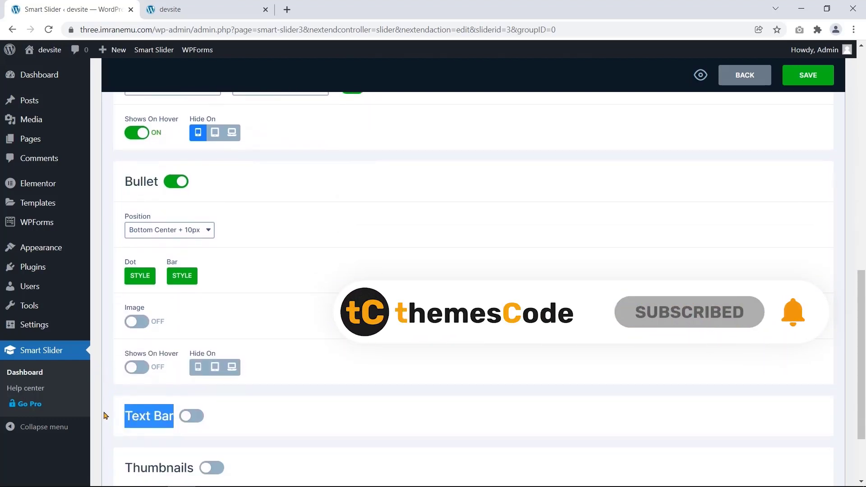
scroll(104, 412, down, 3)
drag(125, 371, 199, 370)
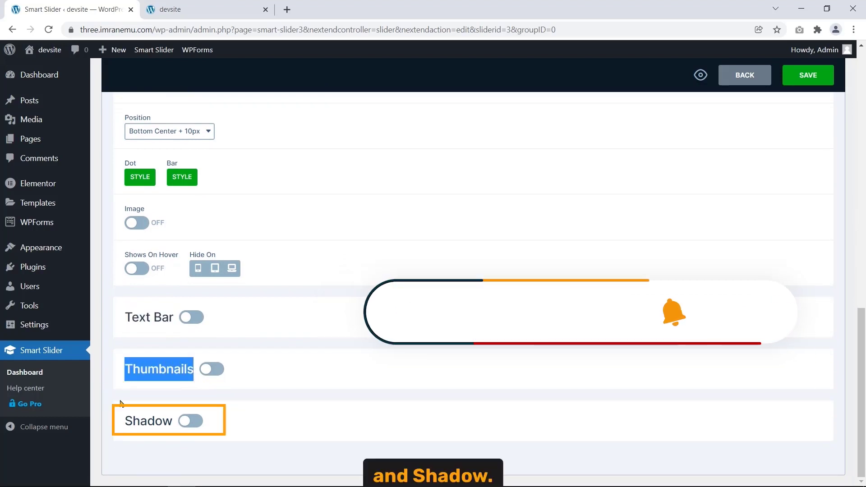
drag(125, 421, 153, 414)
click(114, 374)
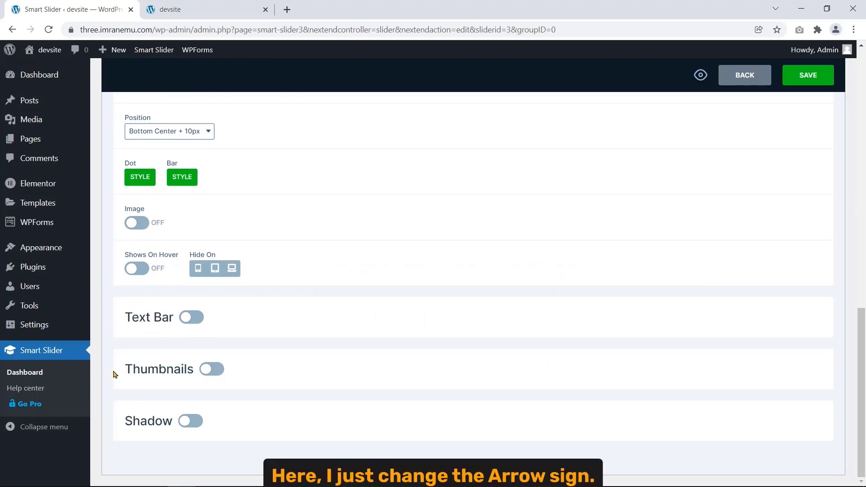
Step: Select the square dark-and-orange arrow style for the slider's arrows
scroll(105, 363, up, 11)
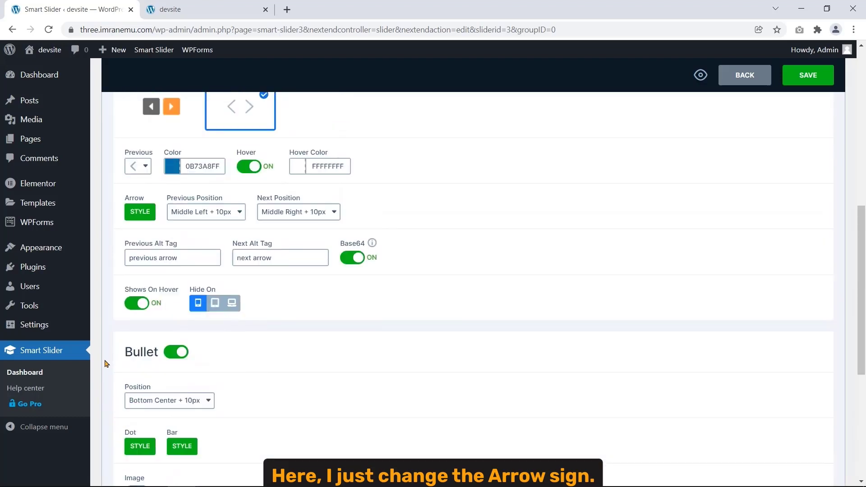
click(162, 294)
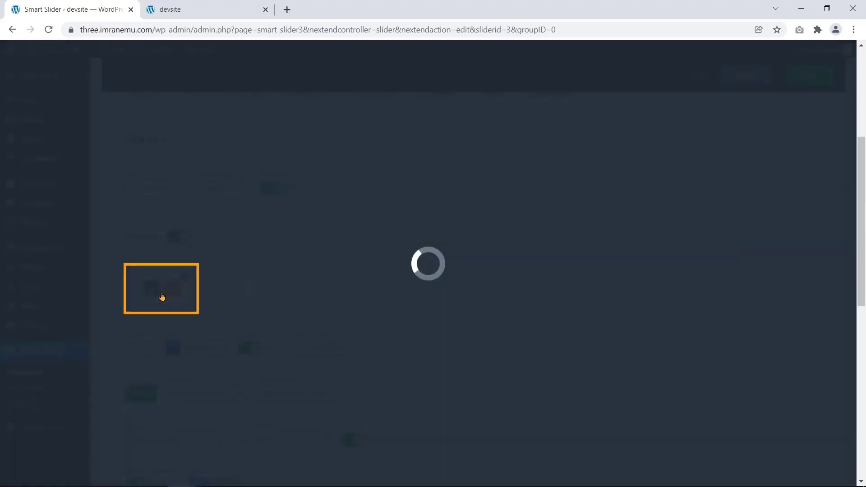
scroll(328, 253, up, 3)
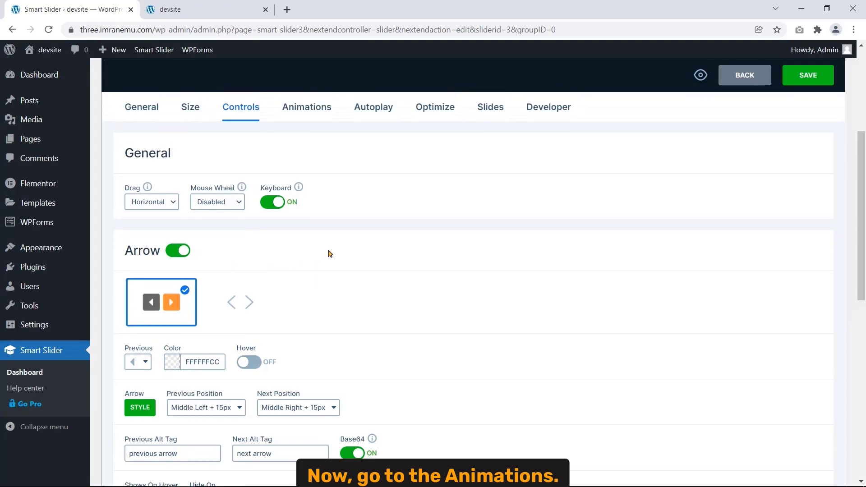
click(298, 211)
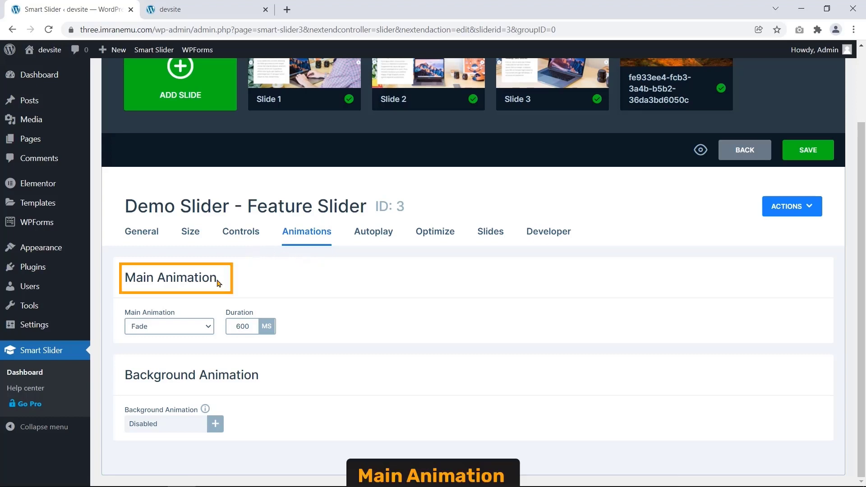
Step: Highlight the Main Animation and Background Animation headings on the Animations tab
drag(219, 280, 124, 277)
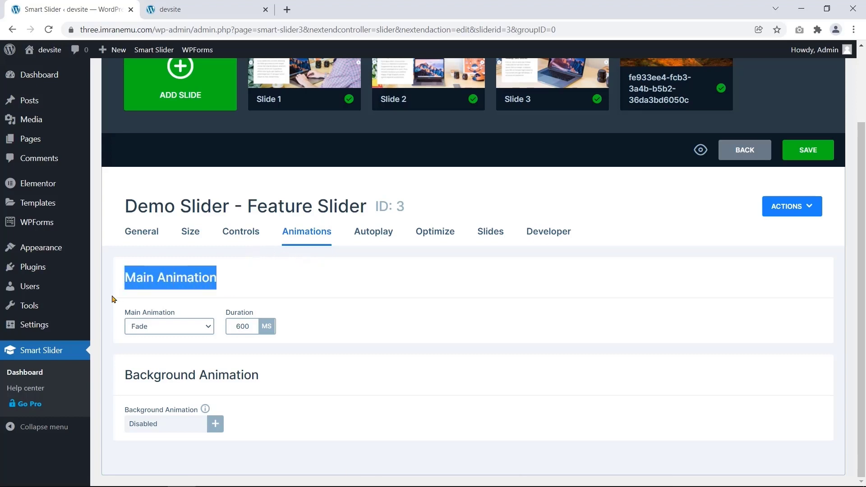
drag(124, 374, 215, 369)
click(294, 376)
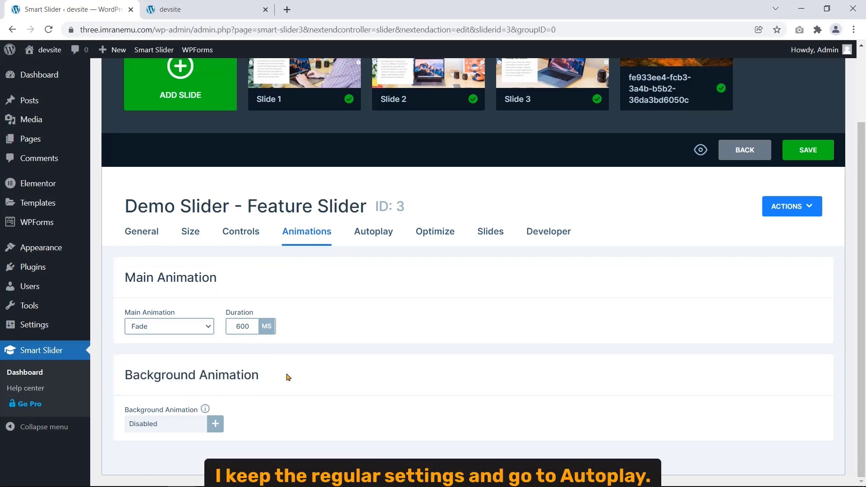
Step: Enable autoplay and change Slide Duration from 8000 to 2000 ms
click(377, 231)
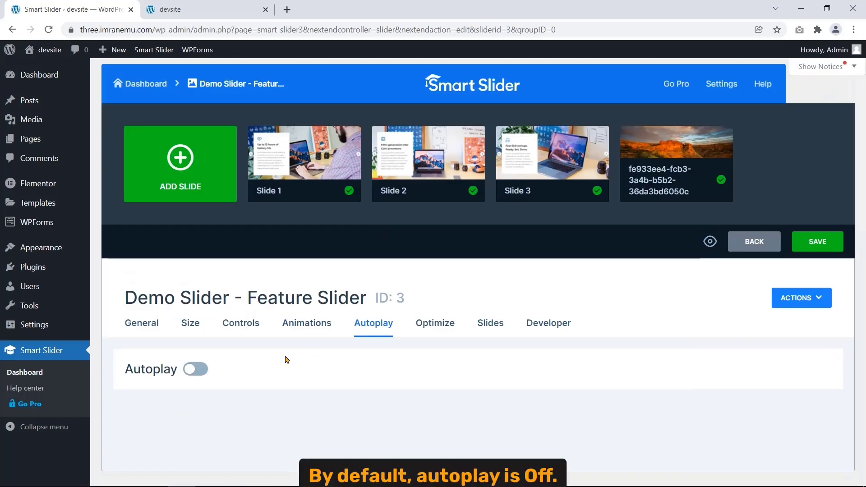
click(202, 374)
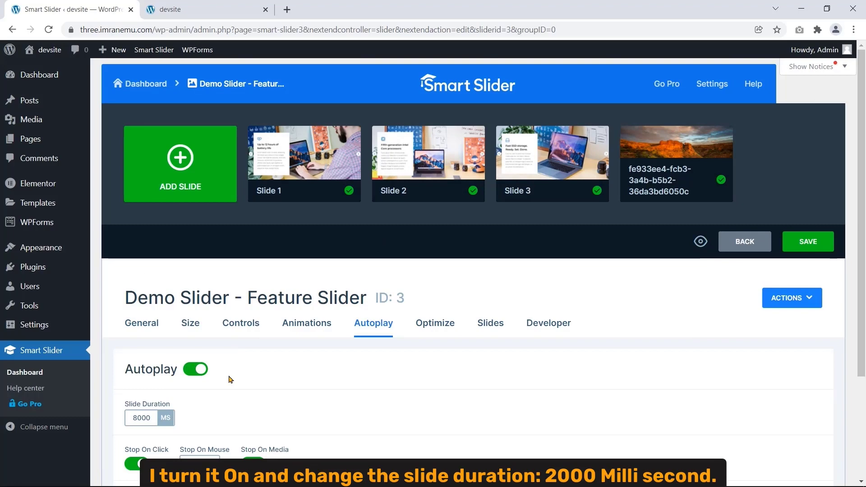
scroll(230, 379, down, 1)
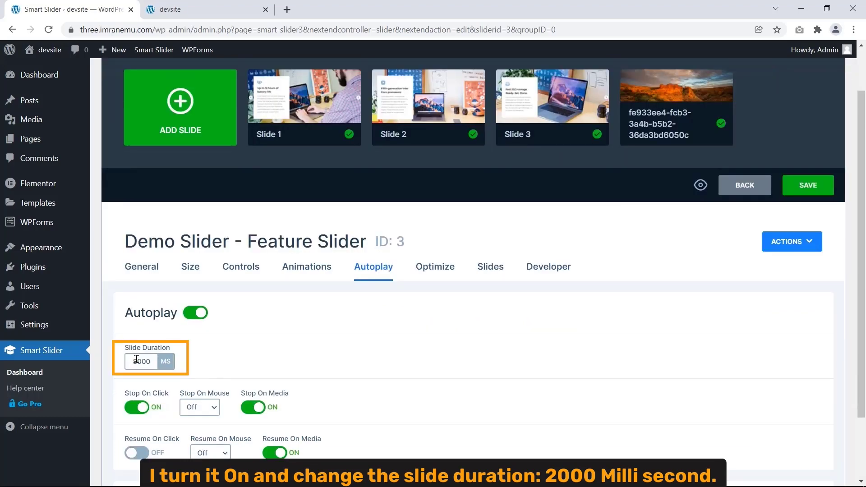
click(136, 358)
key(BackSpace)
text(2)
scroll(366, 254, down, 2)
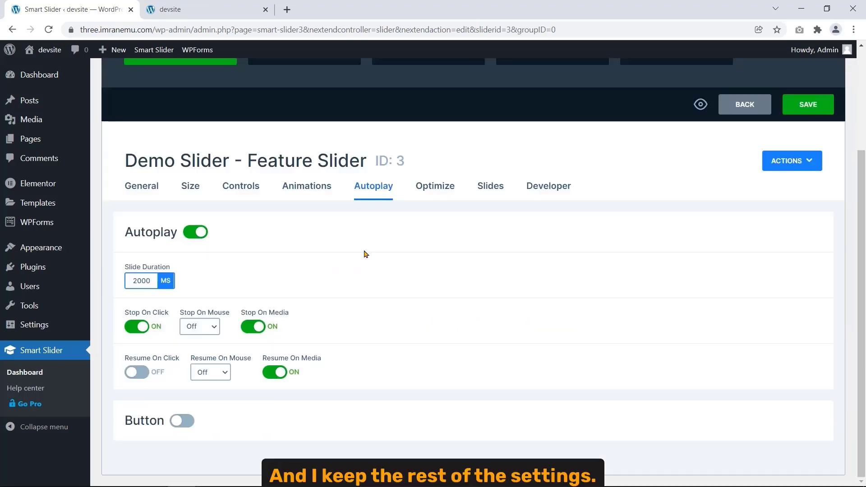
click(425, 187)
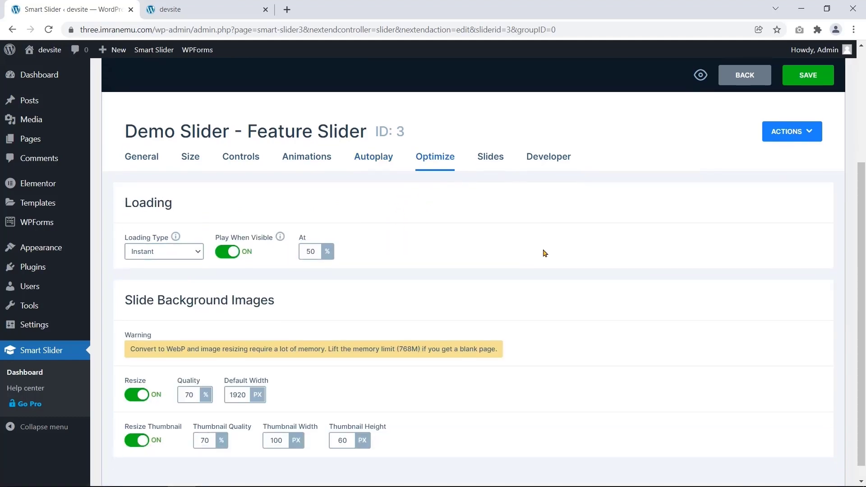
Step: Look over the Optimize, Slides and Developer settings tabs, zooming the page in
scroll(543, 251, up, 3)
click(498, 323)
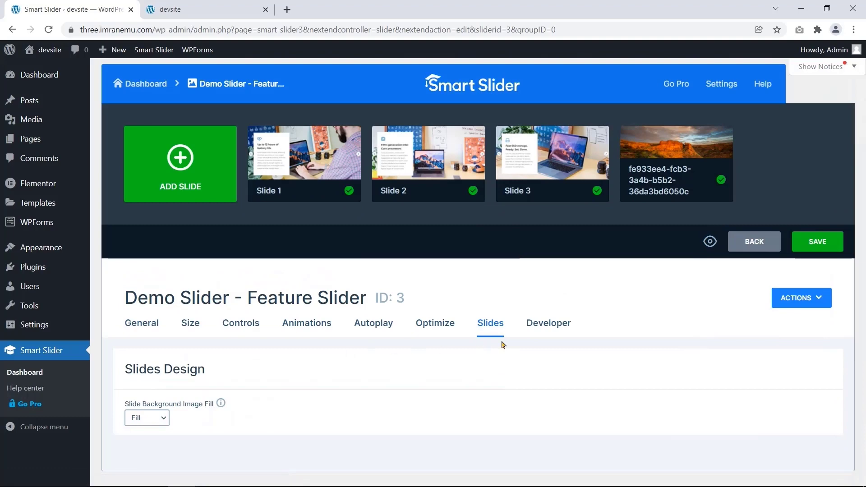
click(556, 324)
scroll(493, 377, down, 4)
scroll(495, 372, down, 3)
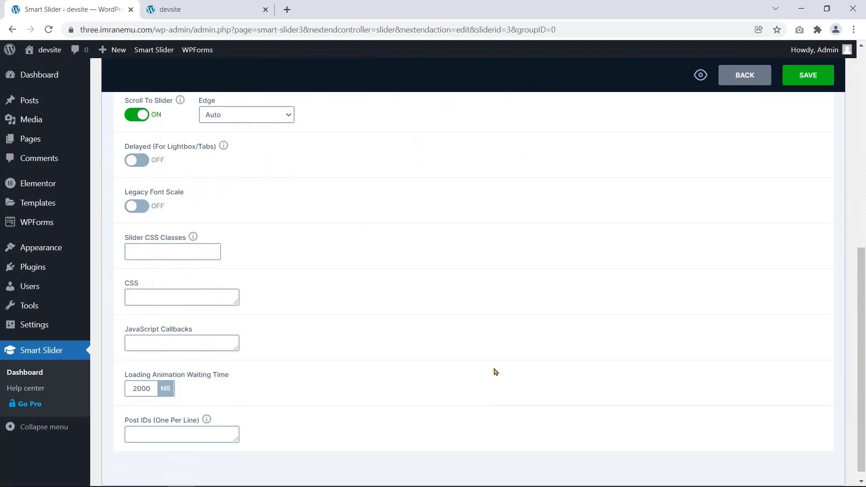
scroll(491, 371, up, 6)
key(ctrl+plus)
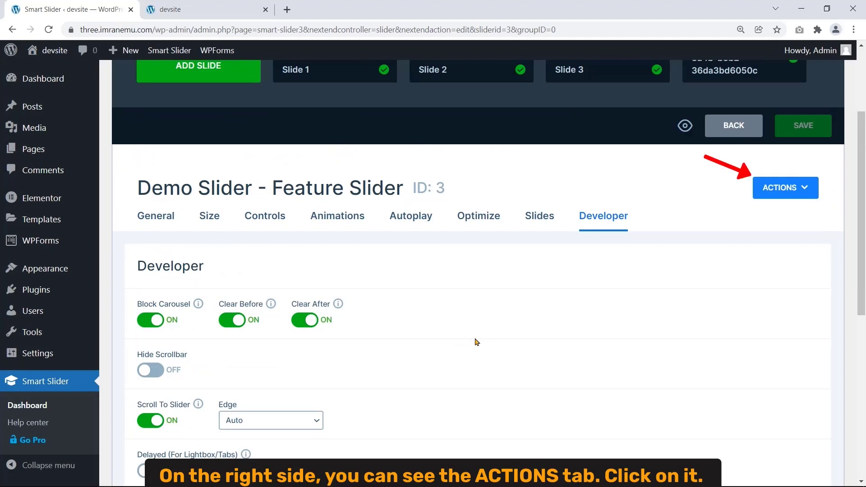
Step: Check the ACTIONS list, restore normal page zoom, and save the Feature Slider
click(807, 197)
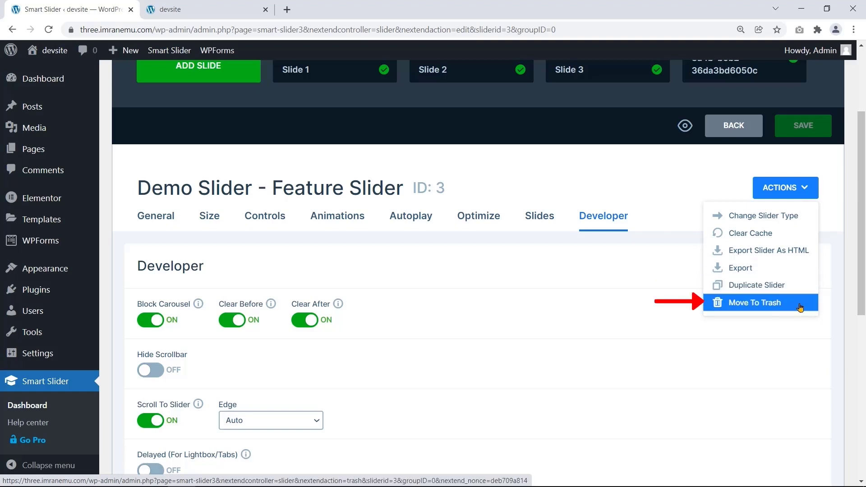
key(ctrl+0)
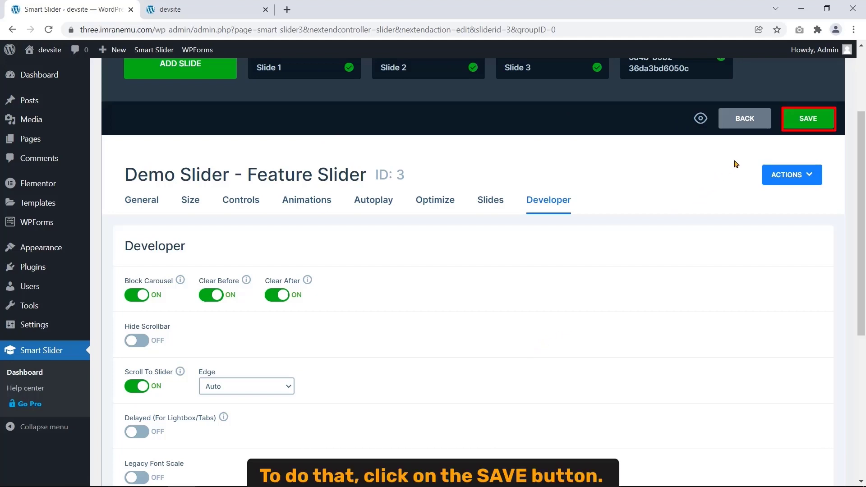
click(799, 125)
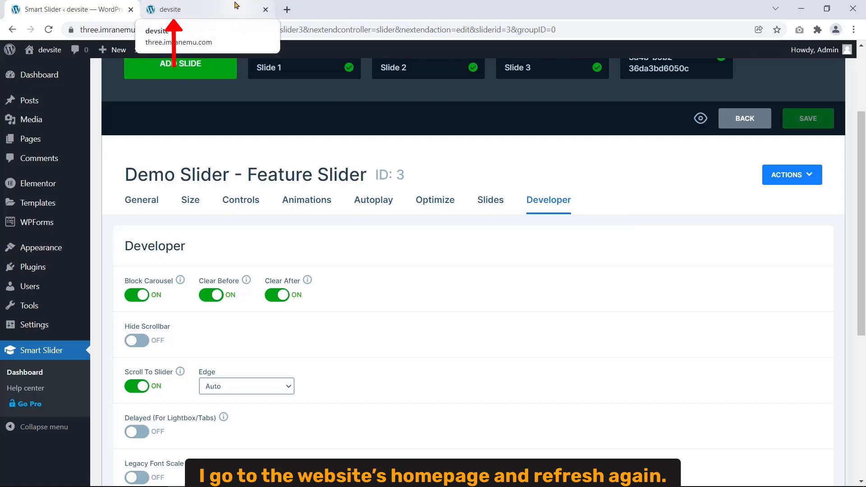
click(235, 6)
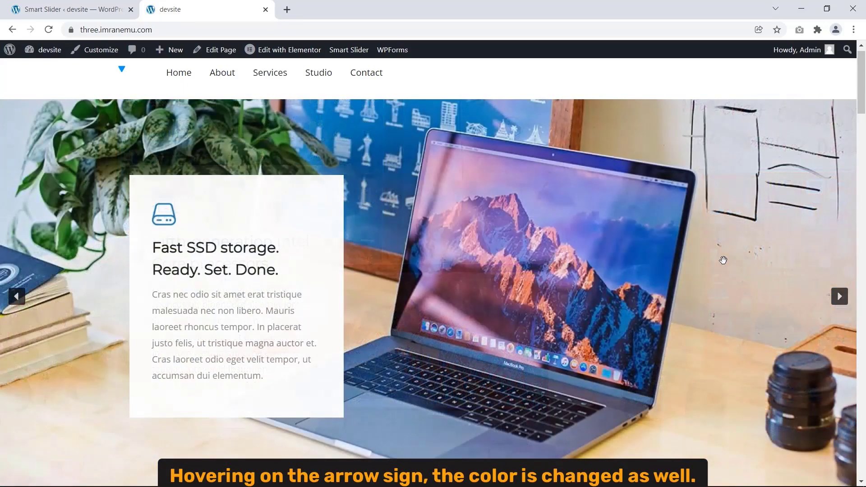
Step: Advance the homepage slider three slides with the right arrow, then go back one
click(839, 298)
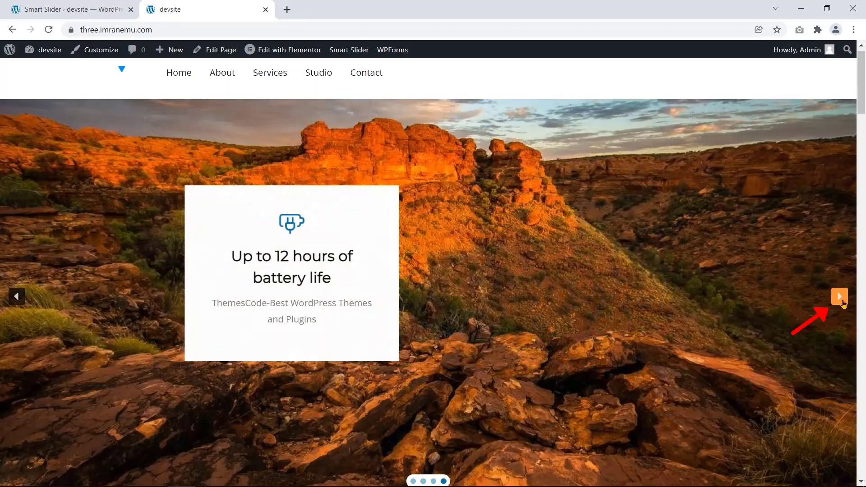
click(841, 301)
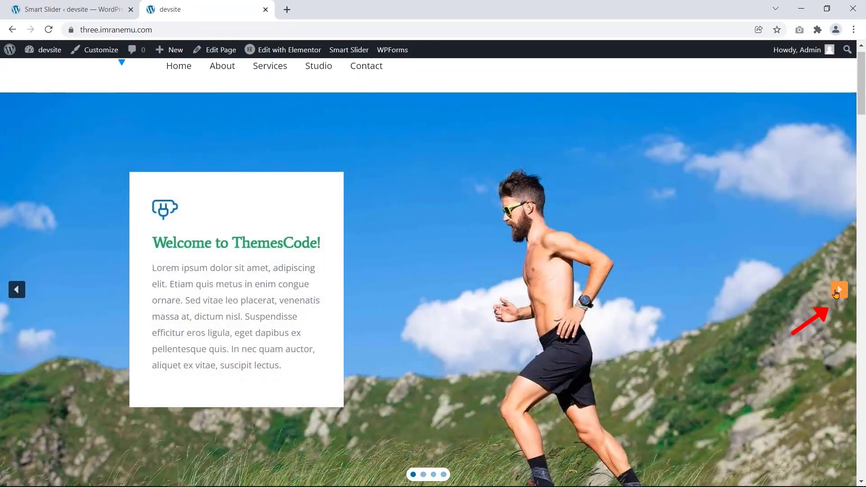
click(836, 292)
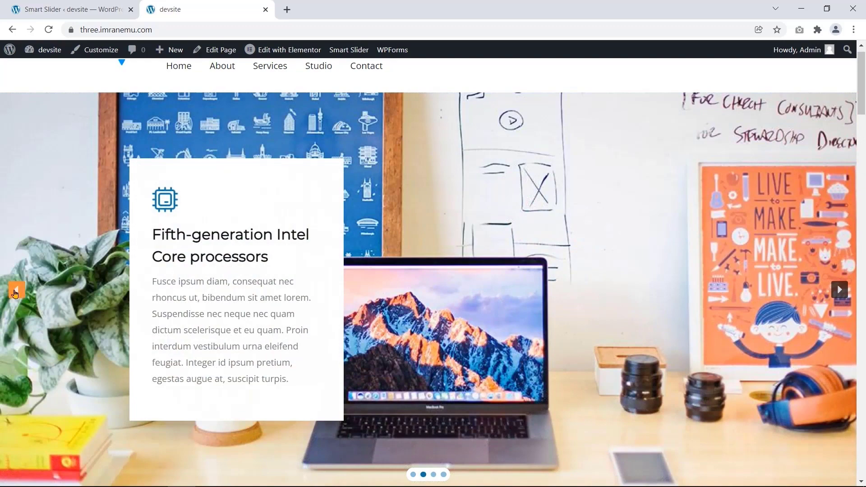
click(16, 292)
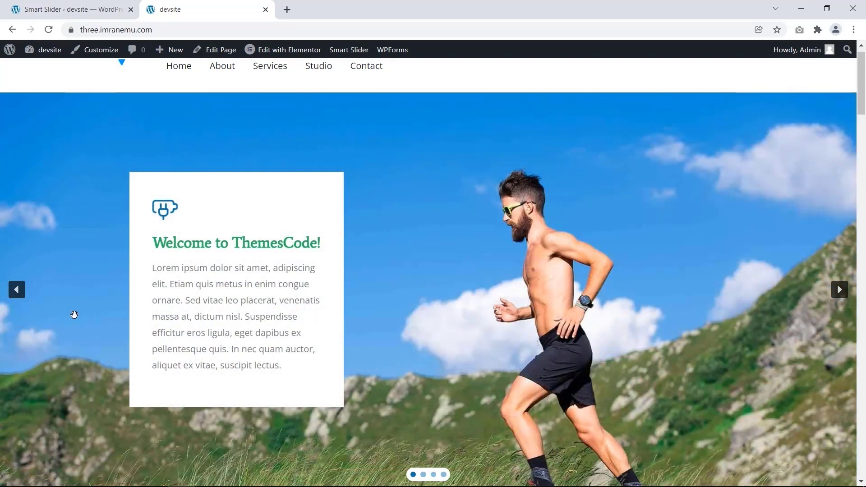